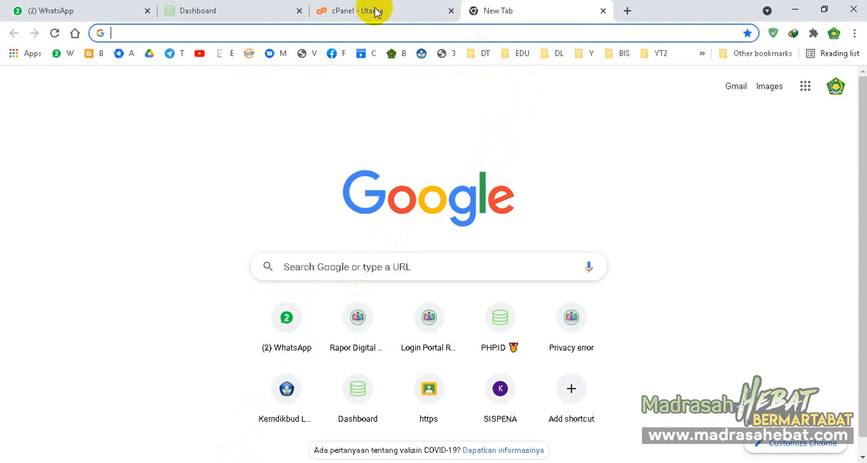
# - Close the Dashboard tab and bring up the cPanel home page
pyautogui.click(298, 11)
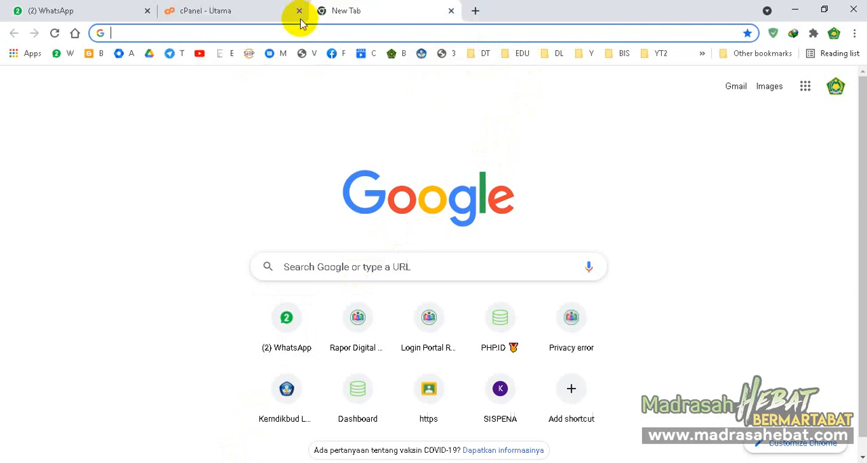
pyautogui.click(241, 8)
pyautogui.scroll(-4, 578, 208)
pyautogui.scroll(4, 577, 208)
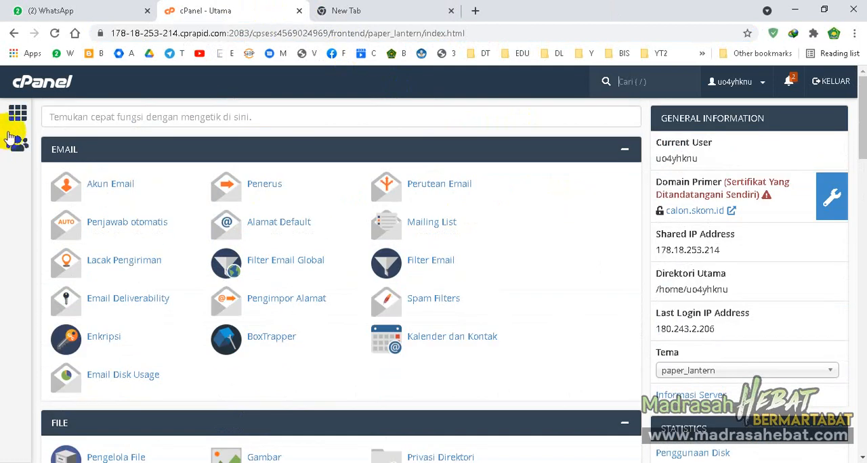
pyautogui.click(52, 87)
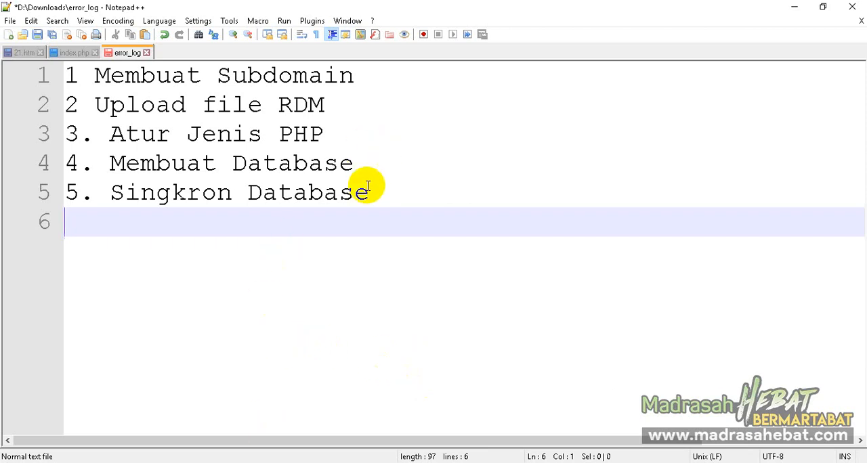
# - Review the five-item installation outline in Notepad++, from Membuat Subdomain to Singkron Database, and return to cPanel in the browser
pyautogui.click(188, 462)
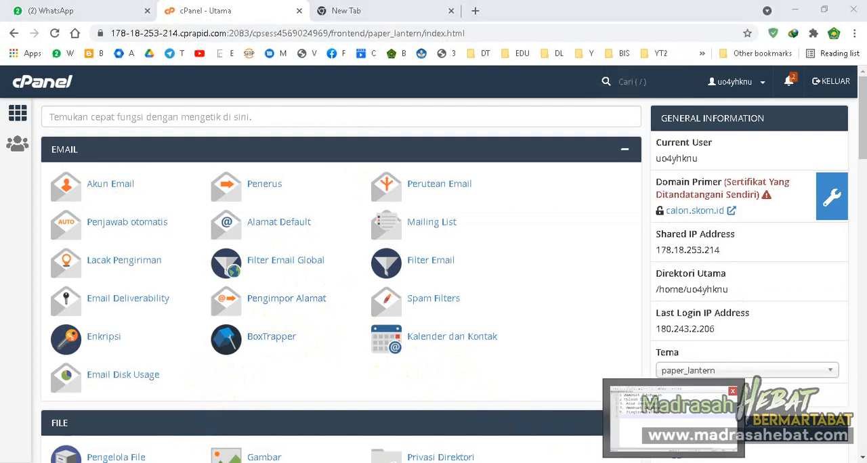
pyautogui.hotkey('alt', 'Tab')
pyautogui.moveTo(416, 199); pyautogui.dragTo(63, 78)
pyautogui.click(398, 142)
pyautogui.moveTo(406, 197); pyautogui.dragTo(68, 84)
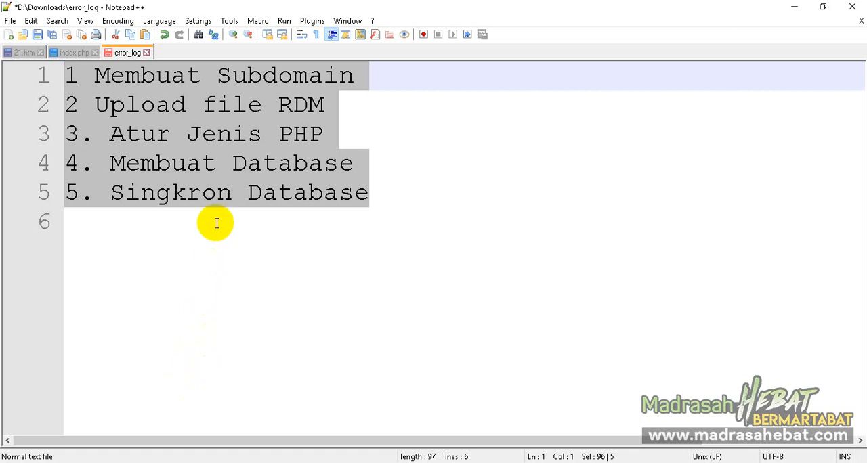
pyautogui.click(203, 164)
pyautogui.doubleClick(203, 165)
pyautogui.click(203, 165)
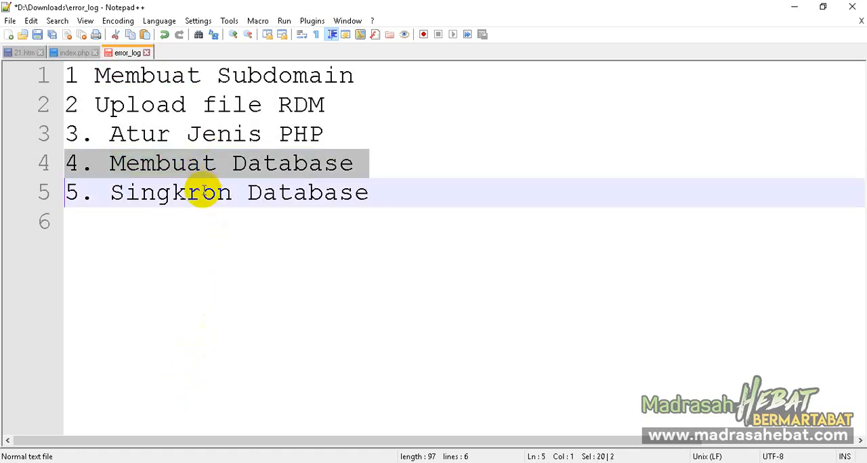
pyautogui.tripleClick(206, 192)
pyautogui.click(203, 462)
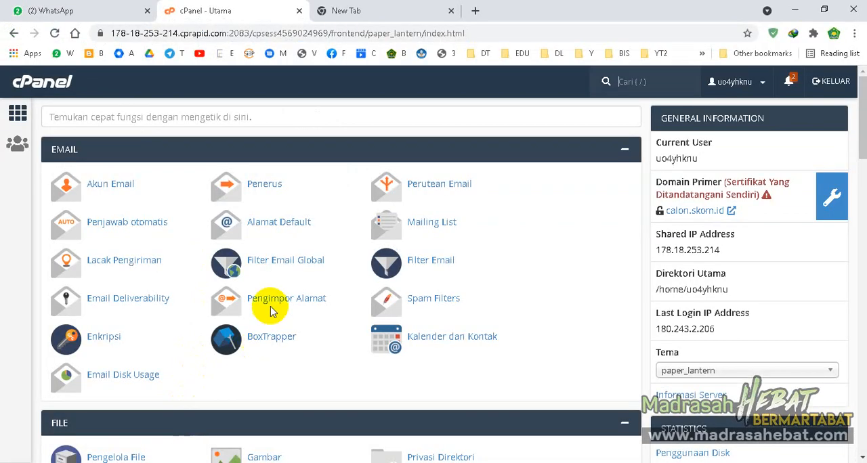
# - Search the cPanel functions for "sub" and open the Subdomain tool
pyautogui.scroll(-2, 471, 213)
pyautogui.scroll(2, 472, 214)
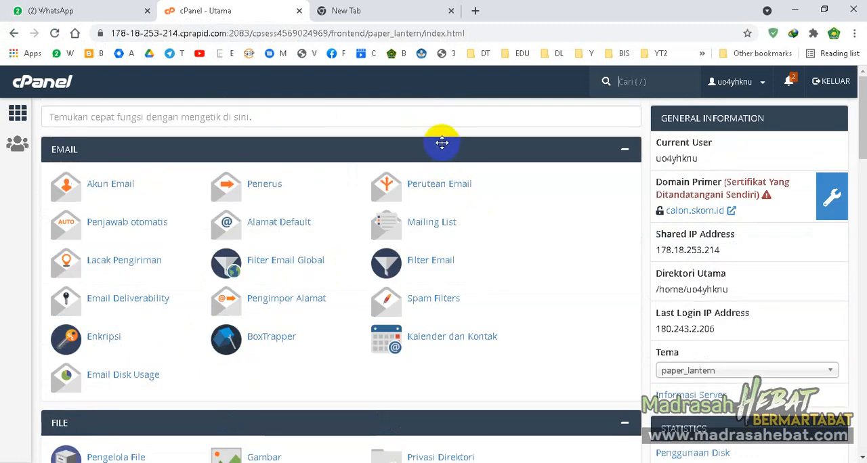
pyautogui.scroll(-1, 414, 202)
pyautogui.scroll(1, 419, 213)
pyautogui.click(422, 122)
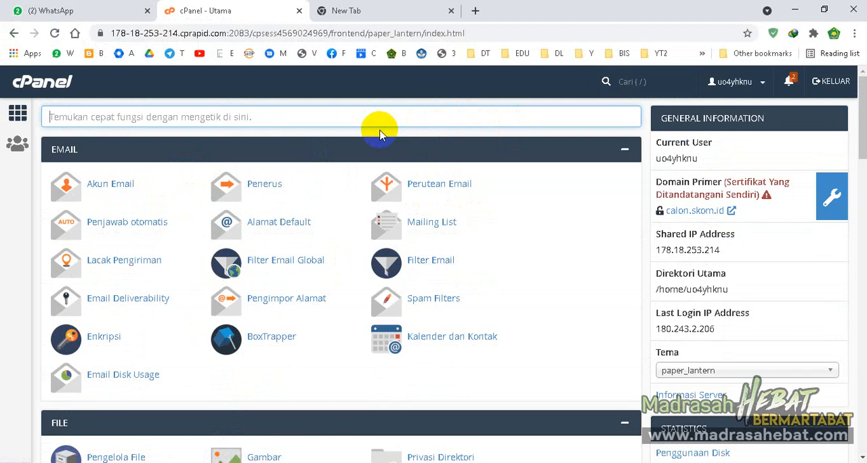
pyautogui.write('sub')
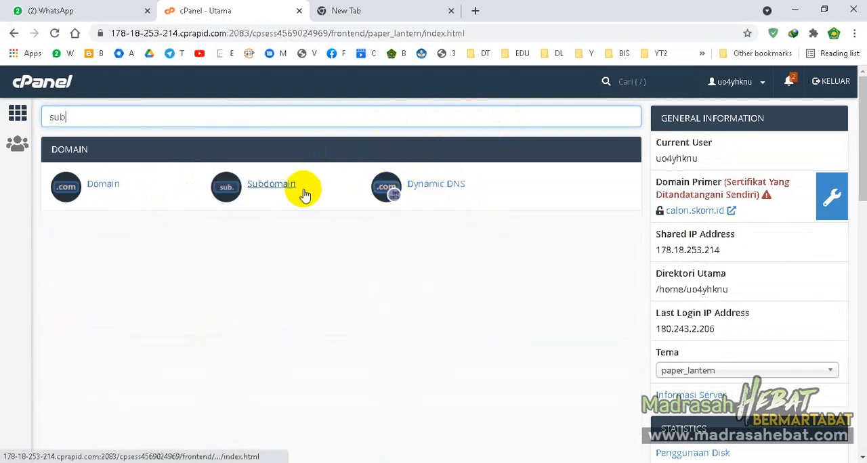
pyautogui.click(283, 190)
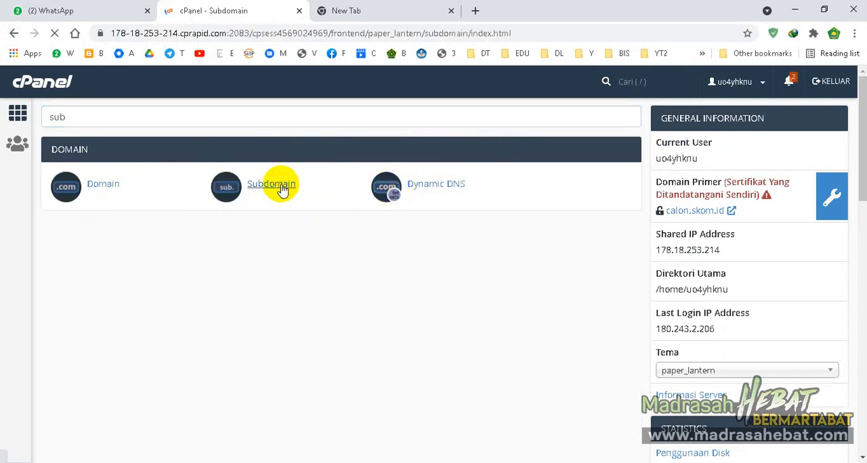
# - Enter testrdm as the new subdomain under calon.skom.id, with testrdm under public_html as its document root
pyautogui.scroll(-2, 283, 190)
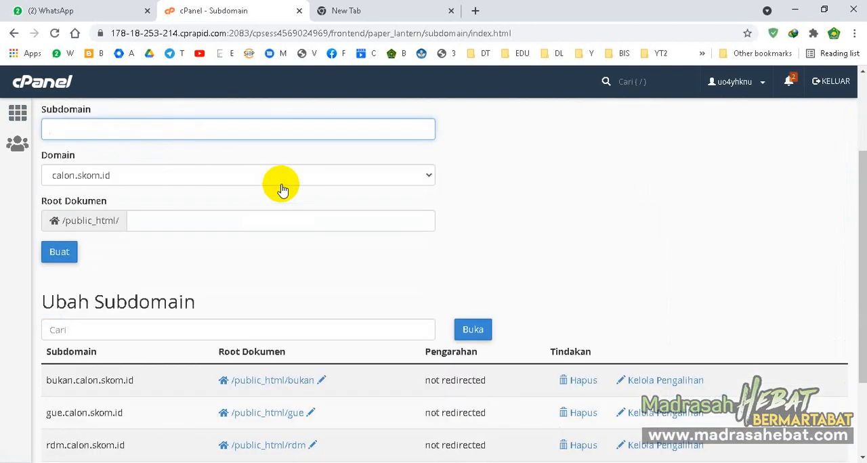
pyautogui.click(283, 181)
pyautogui.click(283, 180)
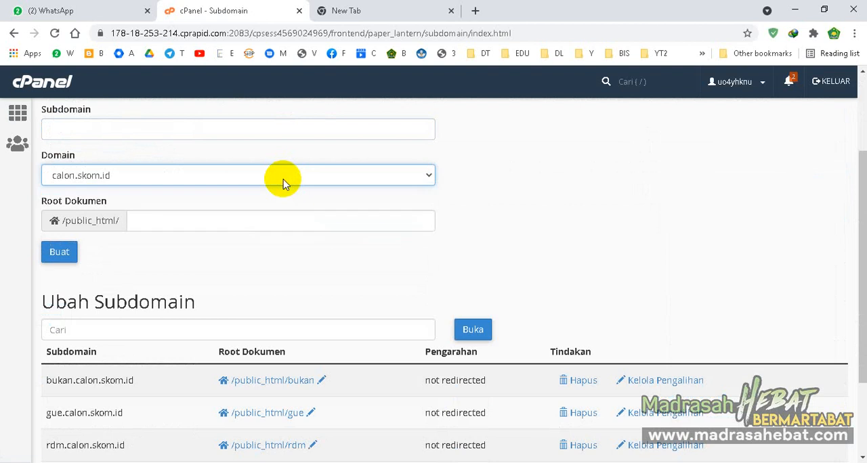
pyautogui.scroll(1, 284, 182)
pyautogui.click(295, 188)
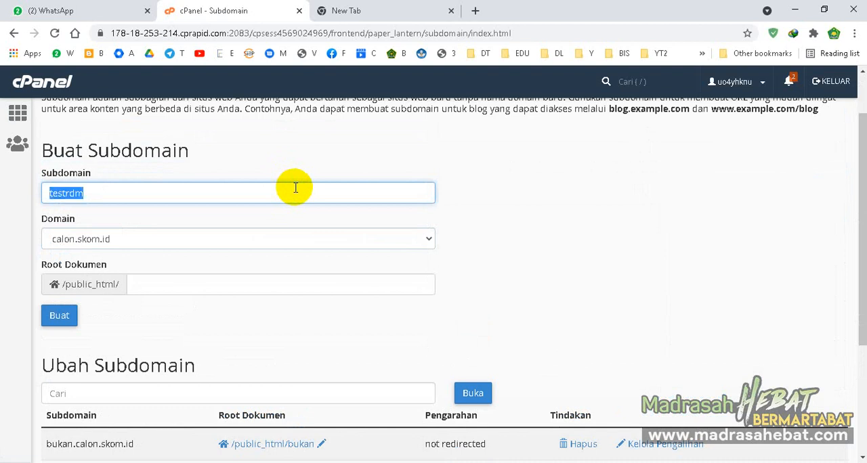
pyautogui.click(277, 279)
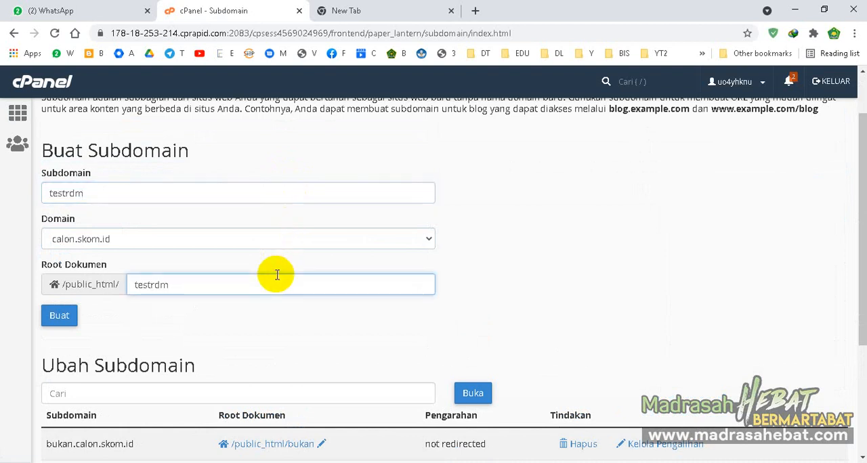
# - Check that the subdomain name and document root match, and create the subdomain testrdm.calon.skom.id
pyautogui.scroll(-2, 277, 274)
pyautogui.doubleClick(143, 158)
pyautogui.scroll(1, 164, 209)
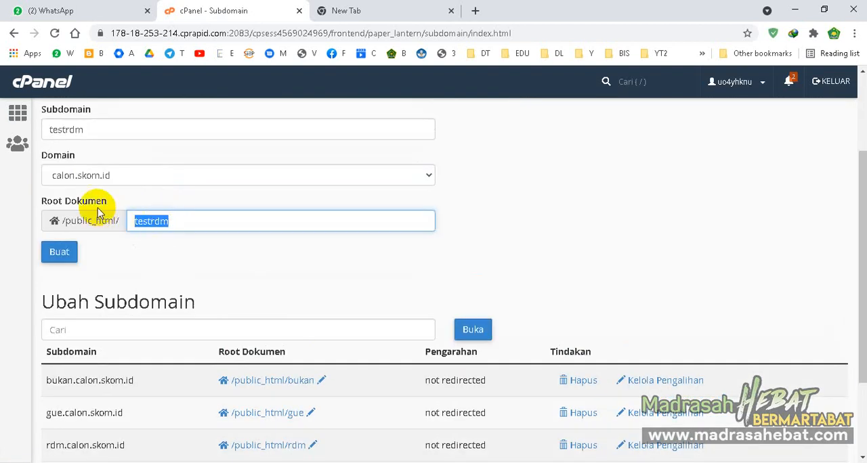
pyautogui.doubleClick(53, 132)
pyautogui.doubleClick(155, 221)
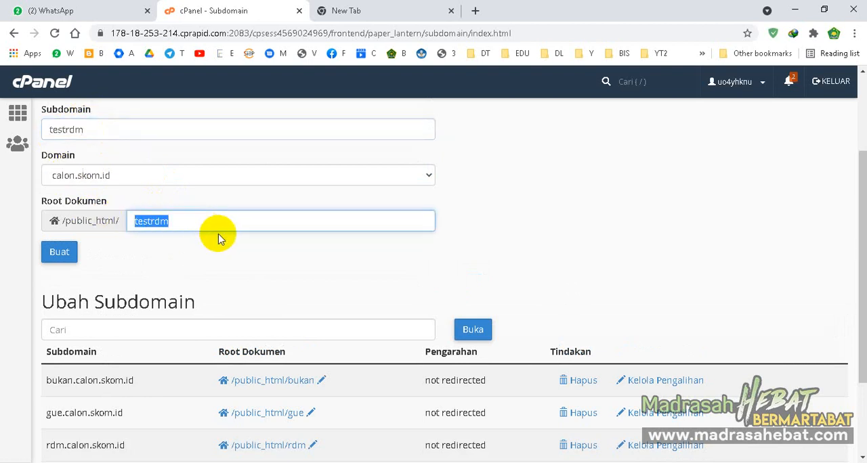
pyautogui.scroll(-2, 220, 240)
pyautogui.scroll(1, 227, 248)
pyautogui.click(59, 205)
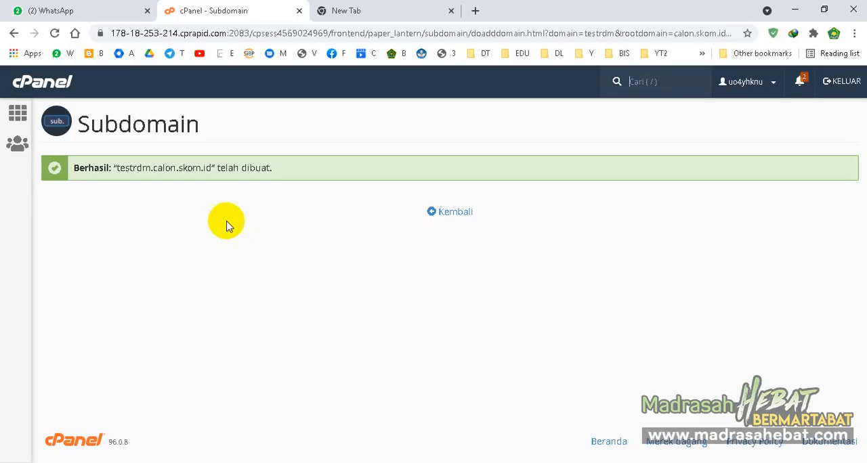
# - Return to the cPanel home page and open the file manager (Pengelola File)
pyautogui.click(57, 90)
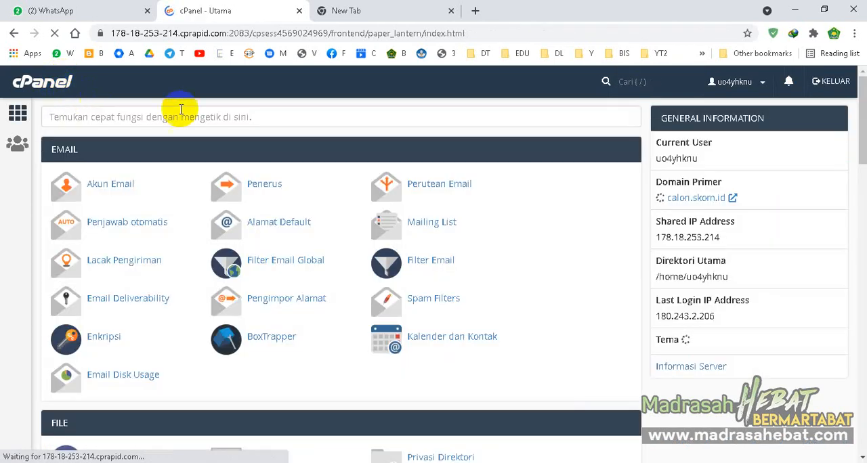
pyautogui.scroll(-2, 344, 180)
pyautogui.scroll(2, 344, 180)
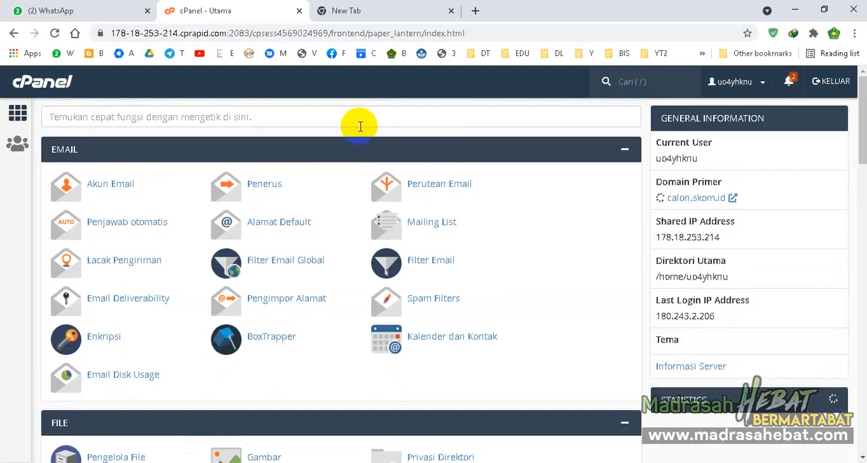
pyautogui.scroll(-2, 338, 156)
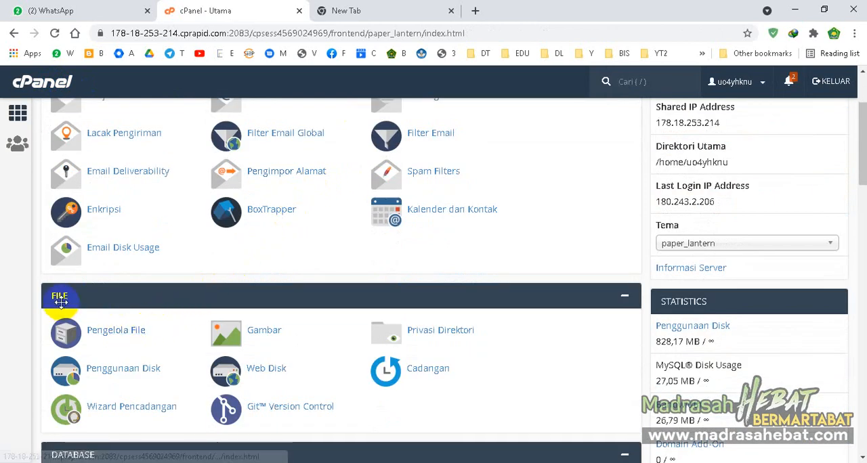
pyautogui.click(111, 332)
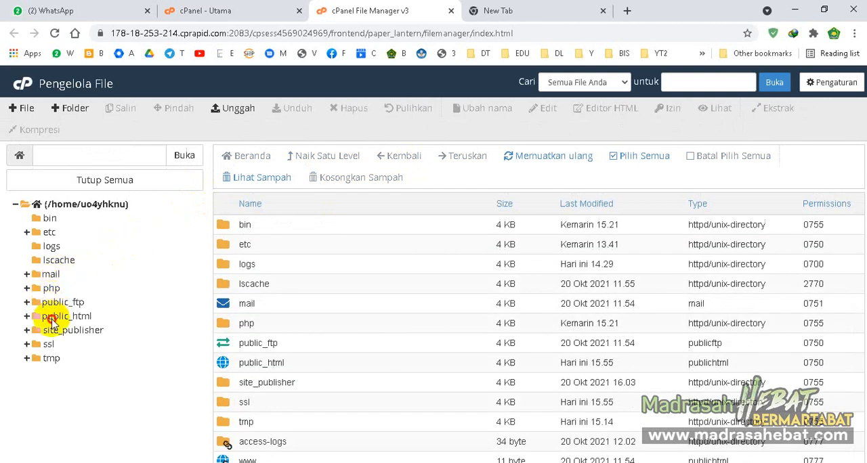
# - Open the testrdm folder inside public_html
pyautogui.click(53, 318)
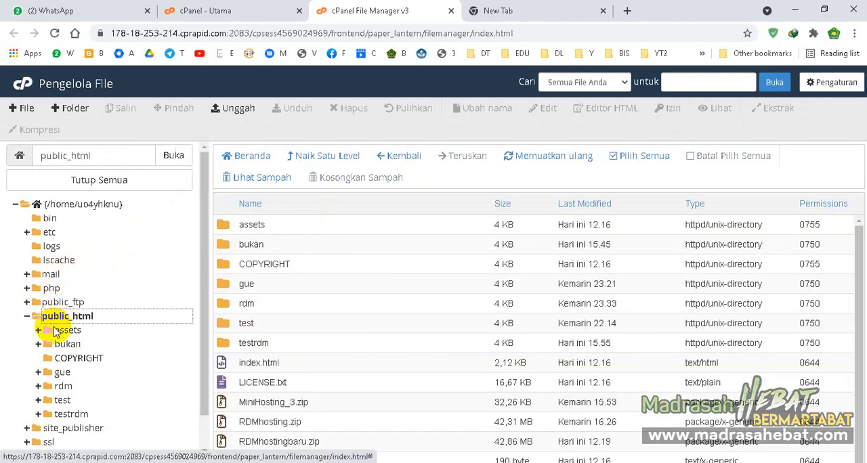
pyautogui.click(65, 414)
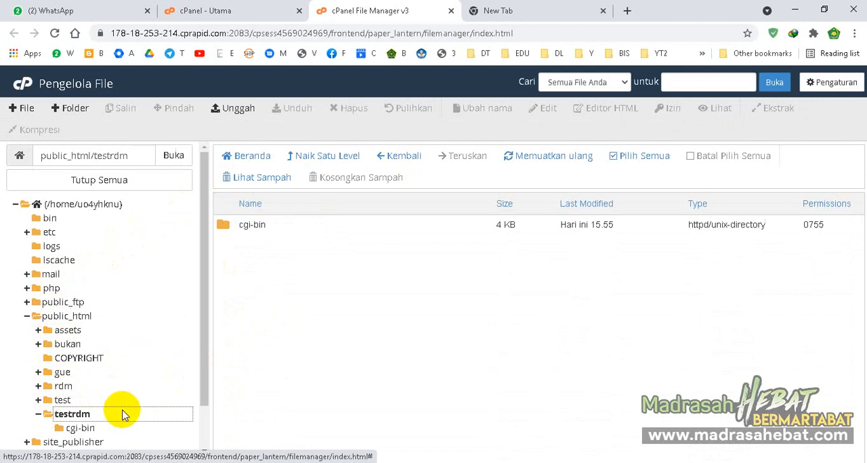
pyautogui.scroll(-2, 122, 415)
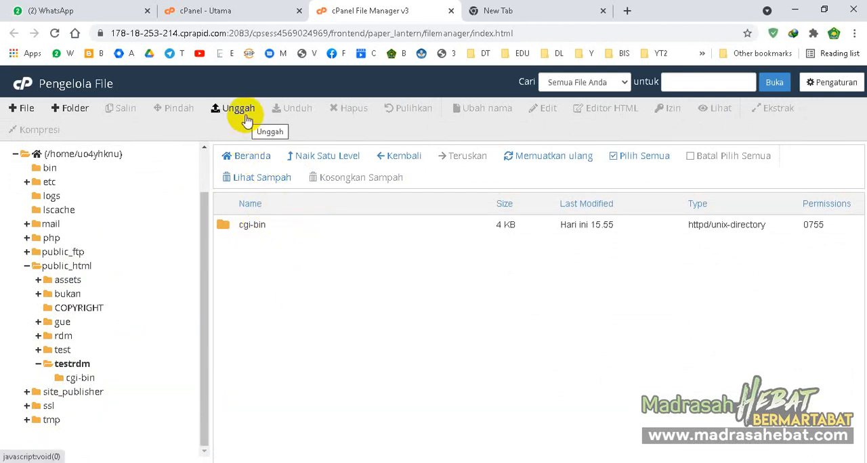
# - Load the Rapor Digital Madrasah home page at rdm.kemenag.go.id in the blank browser tab
pyautogui.click(519, 7)
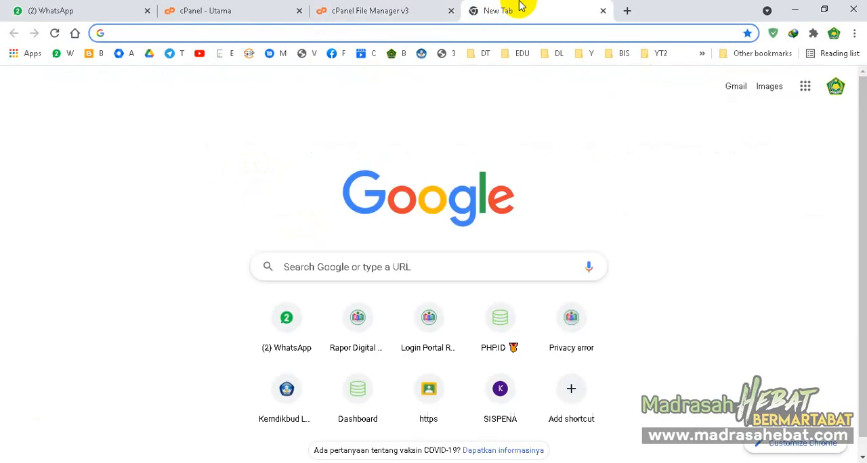
pyautogui.write('rdm')
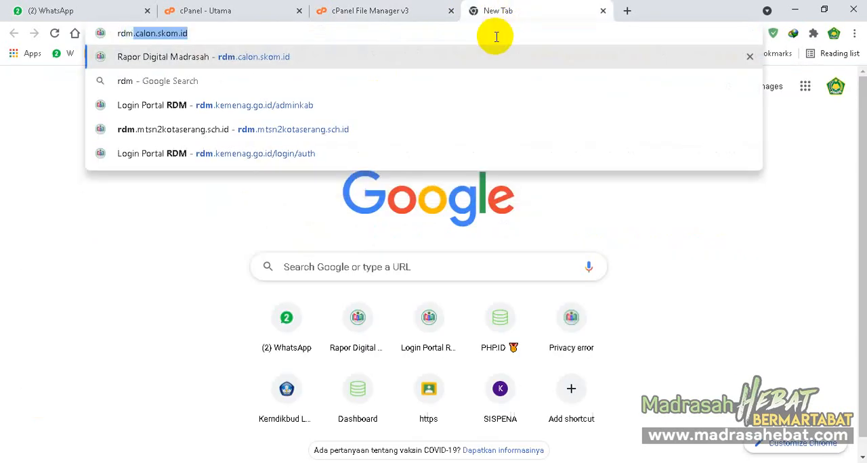
pyautogui.click(408, 154)
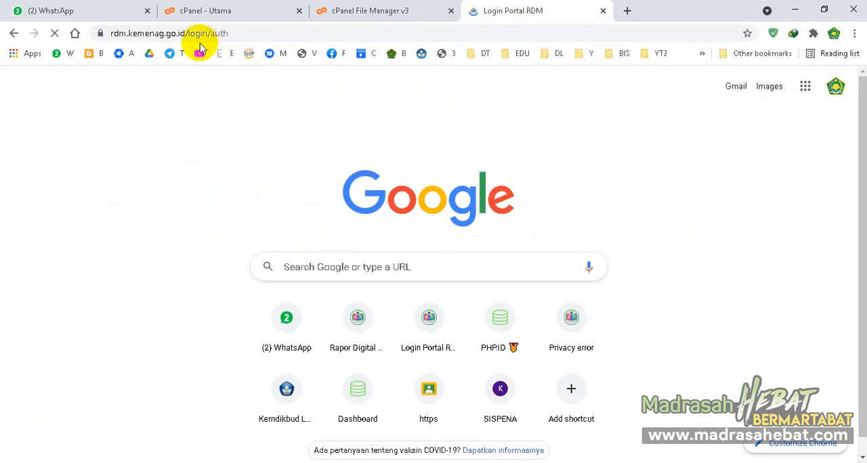
pyautogui.moveTo(195, 33); pyautogui.dragTo(337, 12)
pyautogui.press('BackSpace')
pyautogui.press('BackSpace')
pyautogui.press('BackSpace')
pyautogui.press('Return')
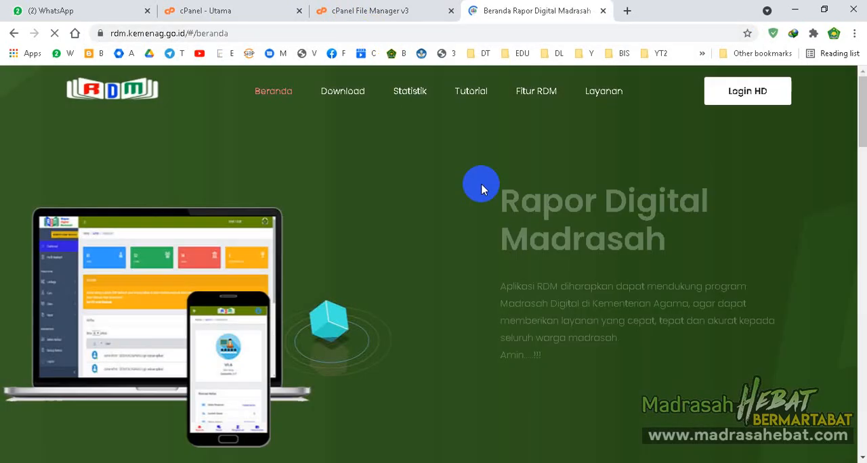
# - Open the RDM site's Download page and look through the available versions, including Versi Hosting
pyautogui.click(343, 99)
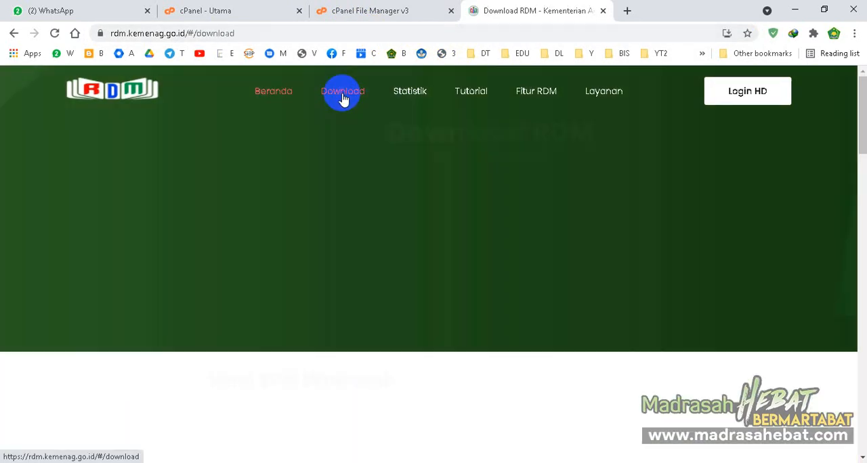
pyautogui.tripleClick(265, 34)
pyautogui.scroll(-10, 416, 176)
pyautogui.scroll(-3, 418, 192)
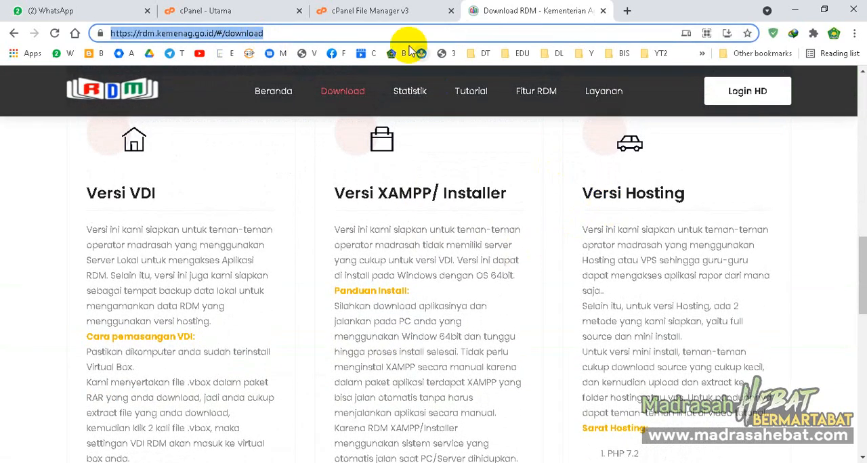
# - Return to the cPanel file manager and start selecting a file to upload into public_html/testrdm
pyautogui.click(391, 5)
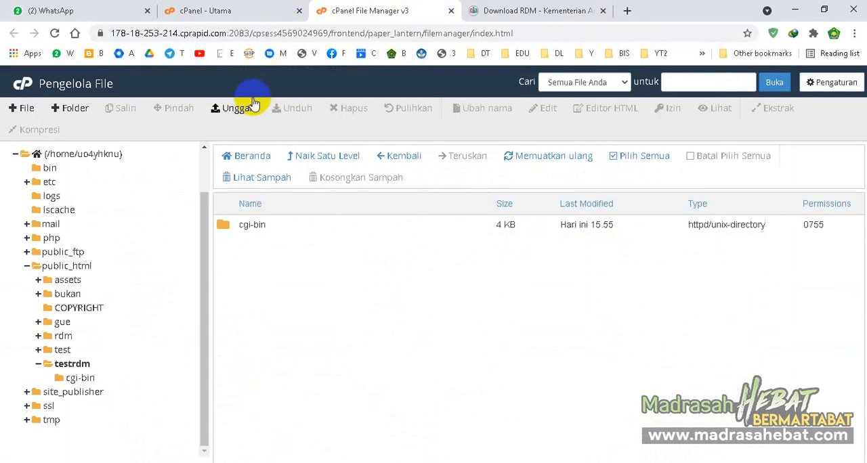
pyautogui.click(239, 113)
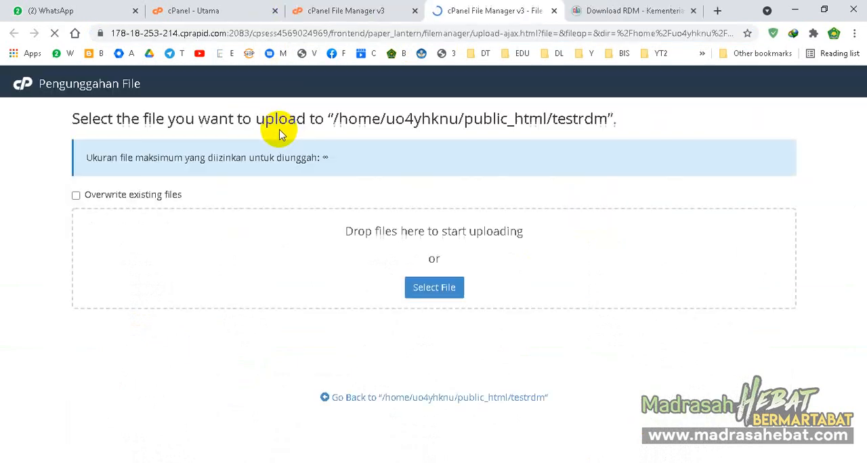
pyautogui.click(436, 289)
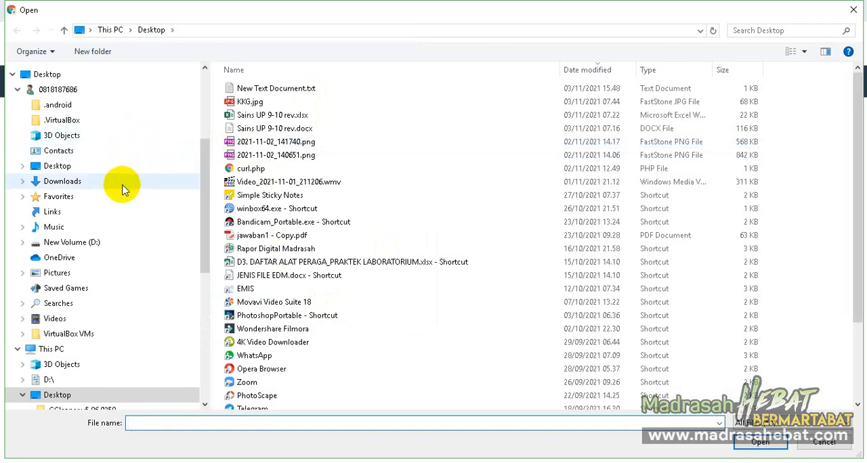
# - Upload RDMhosting_2.zip from the RDM folder on drive D into public_html/testrdm, finding it by sorting on date modified
pyautogui.click(122, 241)
pyautogui.click(274, 224)
pyautogui.press('r')
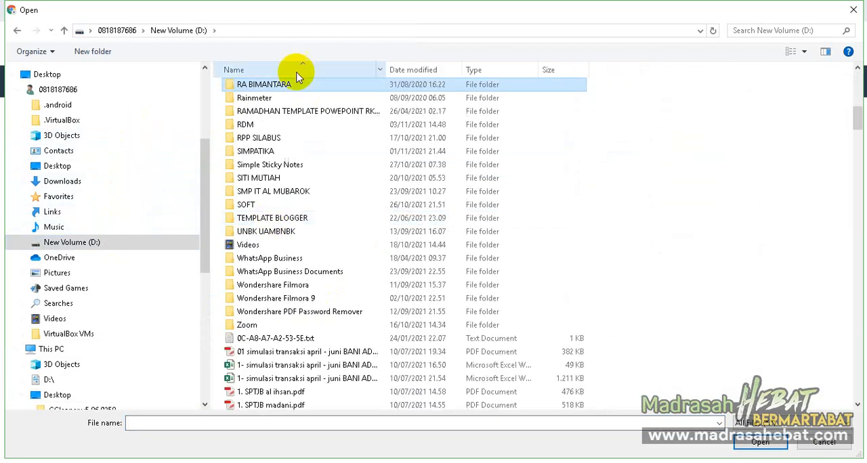
pyautogui.doubleClick(278, 124)
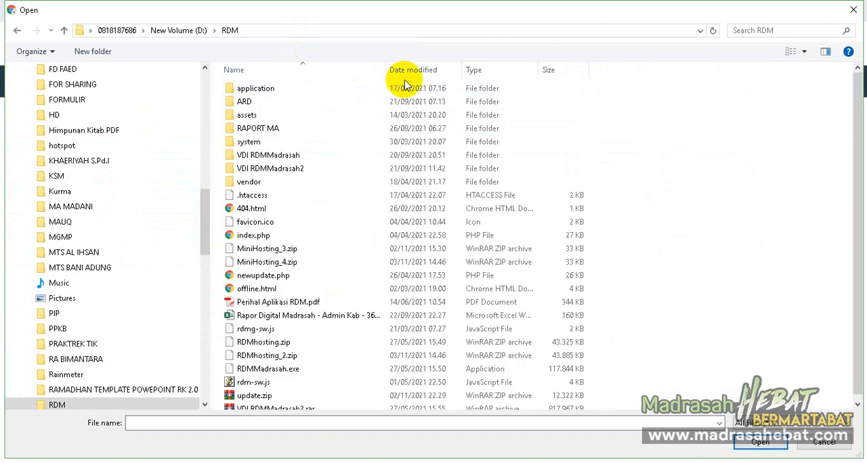
pyautogui.click(413, 70)
pyautogui.click(339, 90)
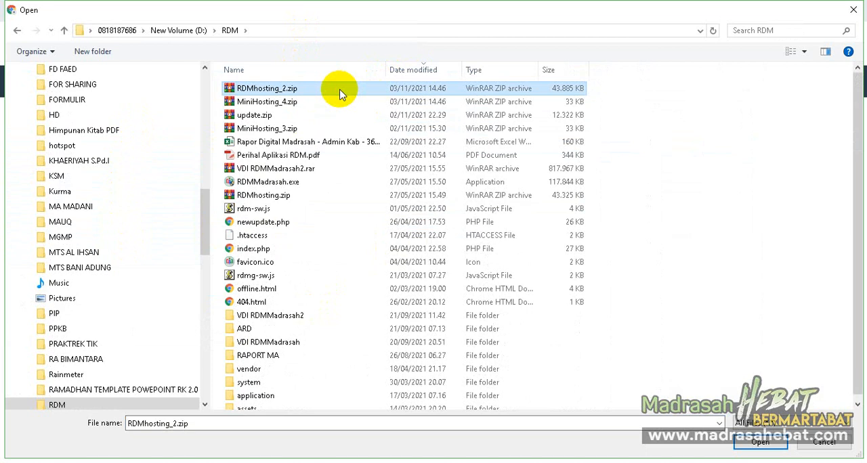
pyautogui.doubleClick(341, 95)
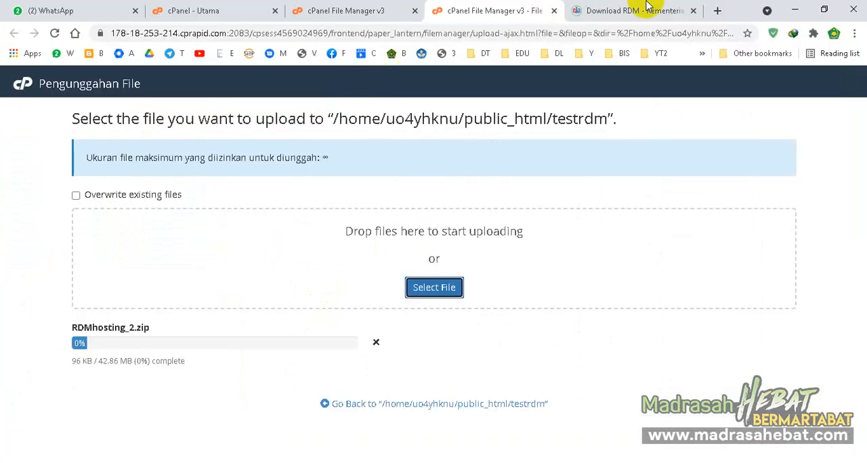
# - Check the upload progress of RDMhosting_2.zip, and highlight the Atur Jenis PHP item in the Notepad++ checklist
pyautogui.click(646, 9)
pyautogui.click(477, 10)
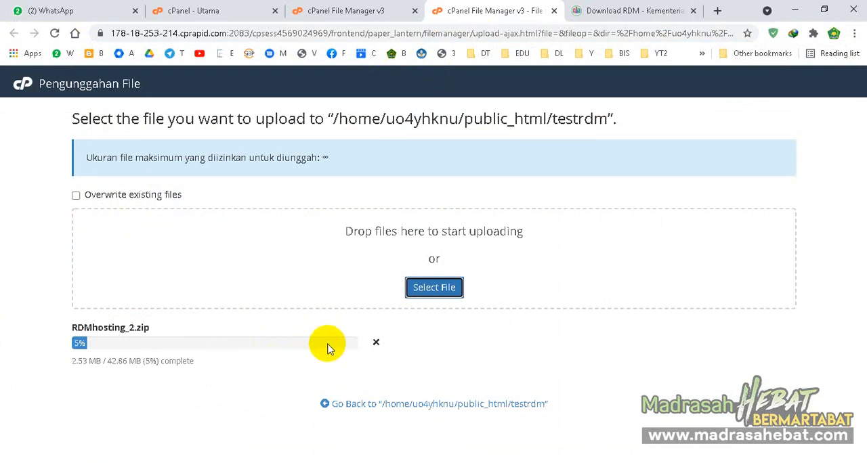
pyautogui.moveTo(167, 363); pyautogui.dragTo(169, 364)
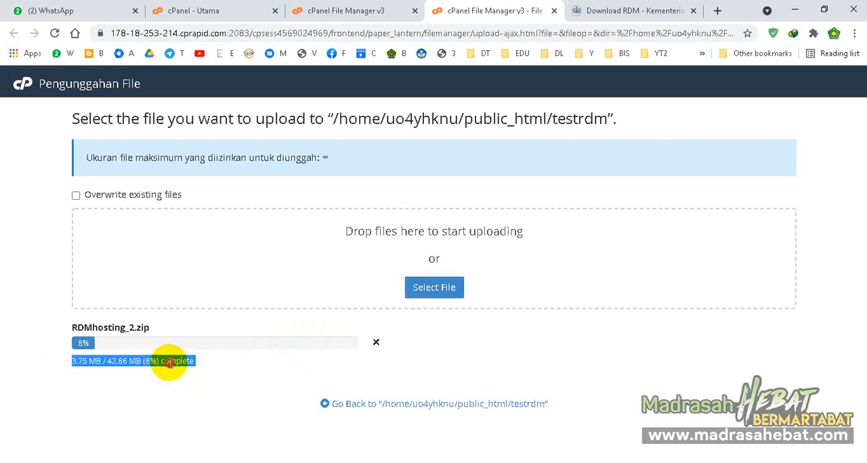
pyautogui.click(169, 363)
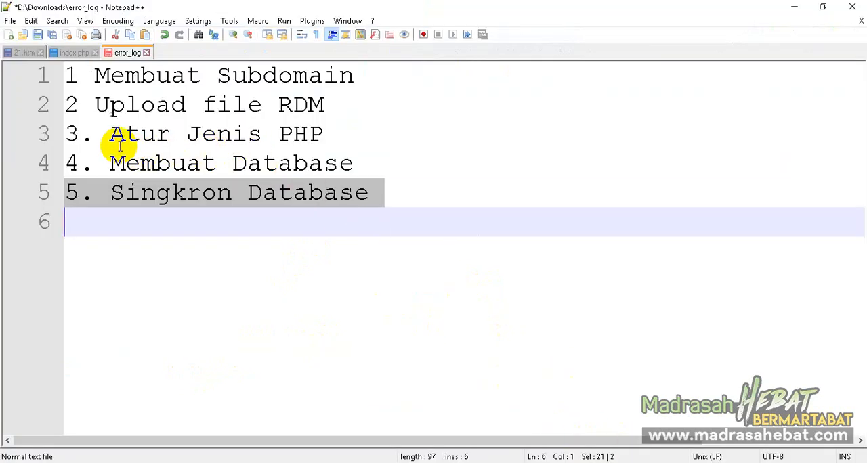
pyautogui.moveTo(79, 133); pyautogui.dragTo(325, 128)
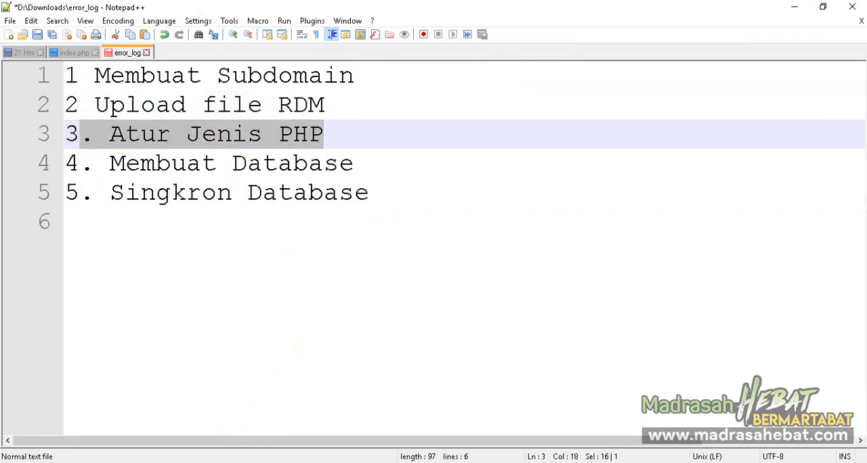
pyautogui.click(174, 462)
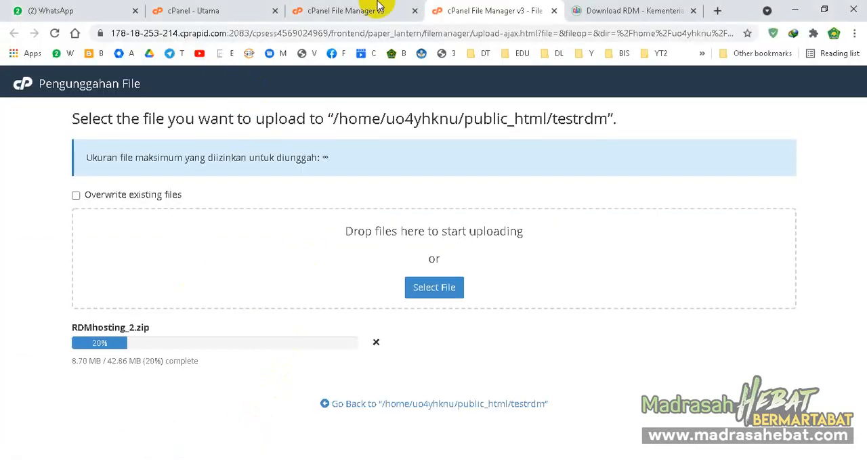
# - Return to the cPanel main page in the browser, search for "php" and open Select PHP Version
pyautogui.click(378, 6)
pyautogui.click(23, 84)
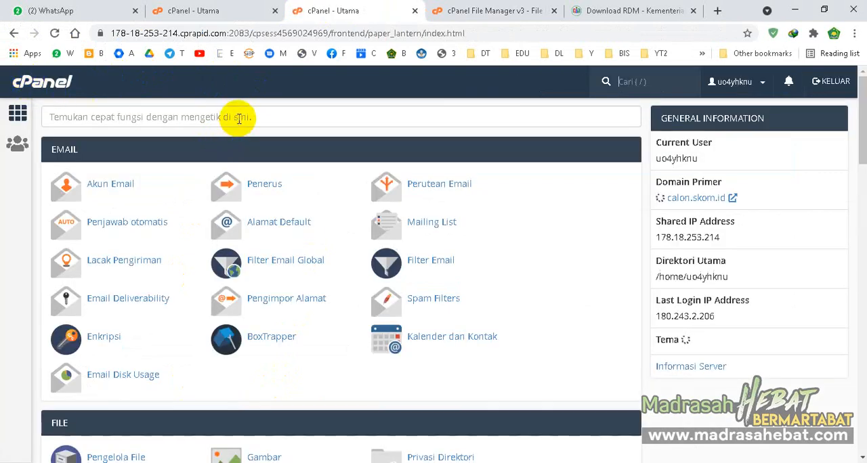
pyautogui.click(238, 118)
pyautogui.write('p')
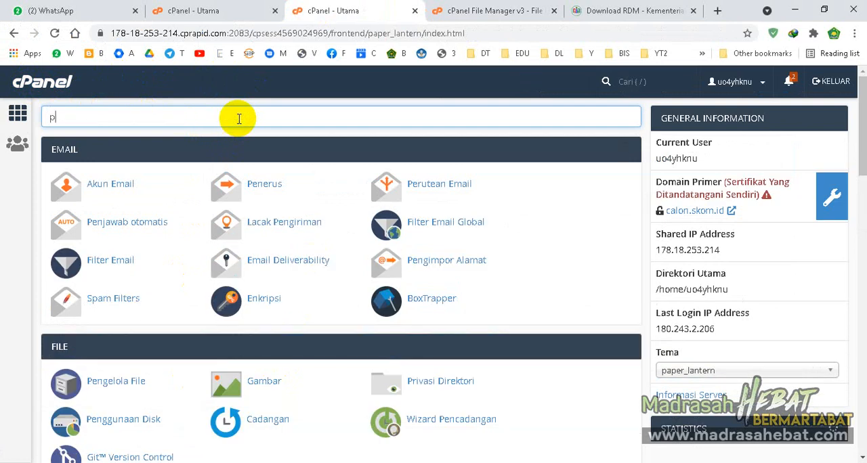
pyautogui.write('hp')
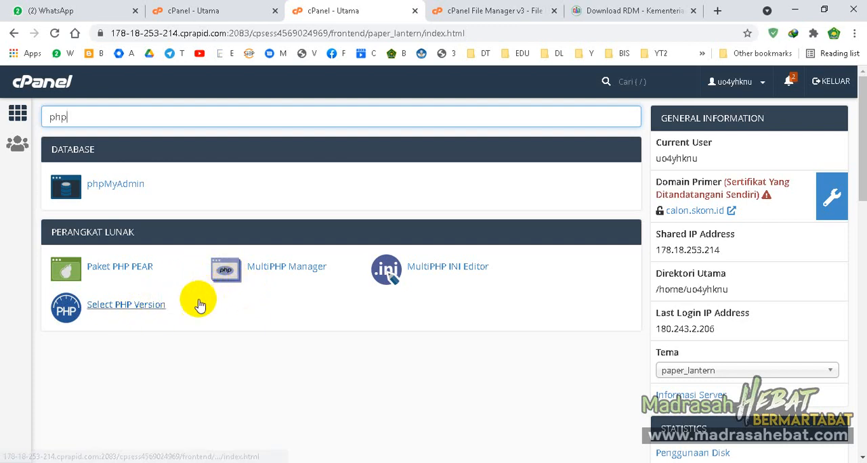
pyautogui.click(124, 313)
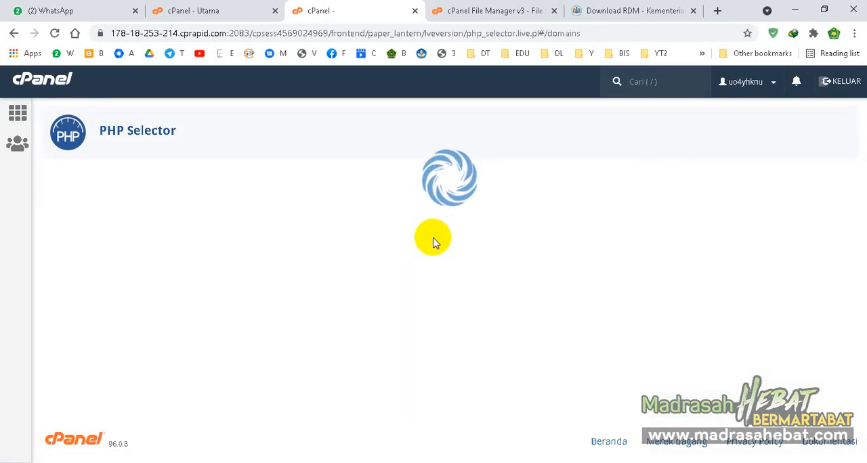
# - Examine the current PHP version and the version assigned to each domain in PHP Selector
pyautogui.scroll(-4, 434, 239)
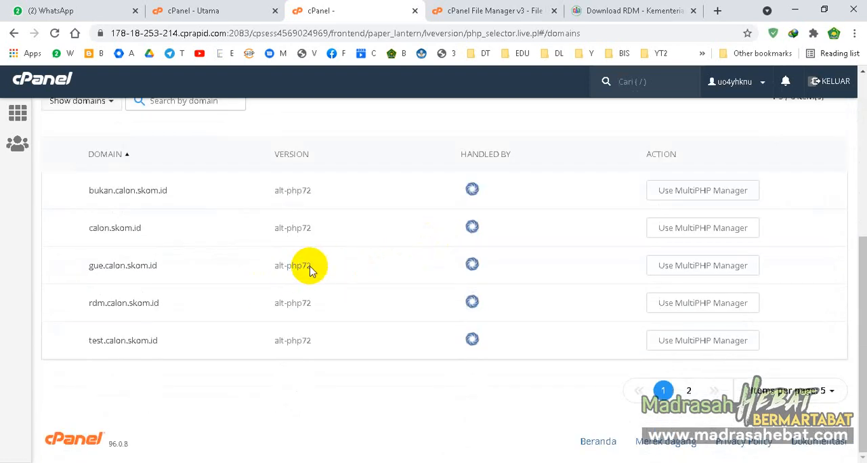
pyautogui.scroll(2, 310, 269)
pyautogui.scroll(1, 308, 273)
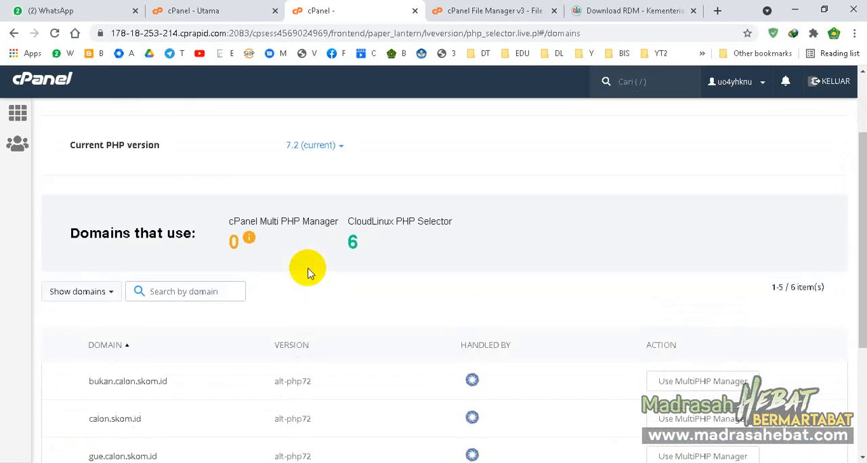
pyautogui.scroll(1, 309, 271)
pyautogui.scroll(-3, 298, 274)
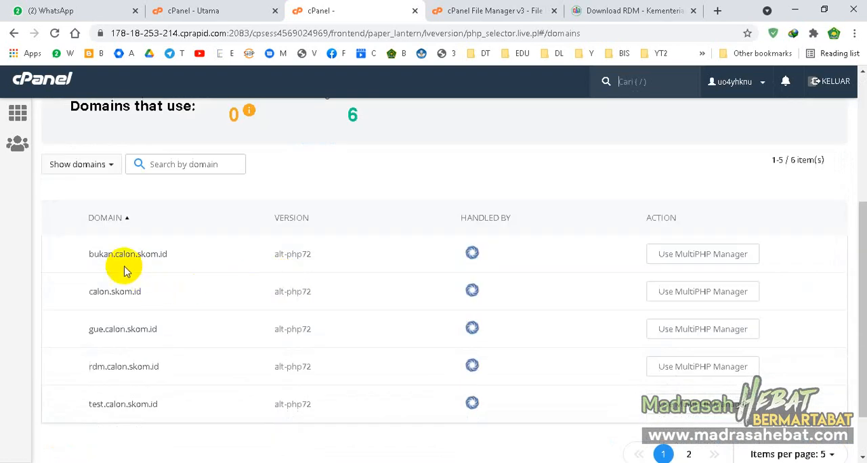
pyautogui.scroll(2, 102, 274)
pyautogui.scroll(1, 196, 237)
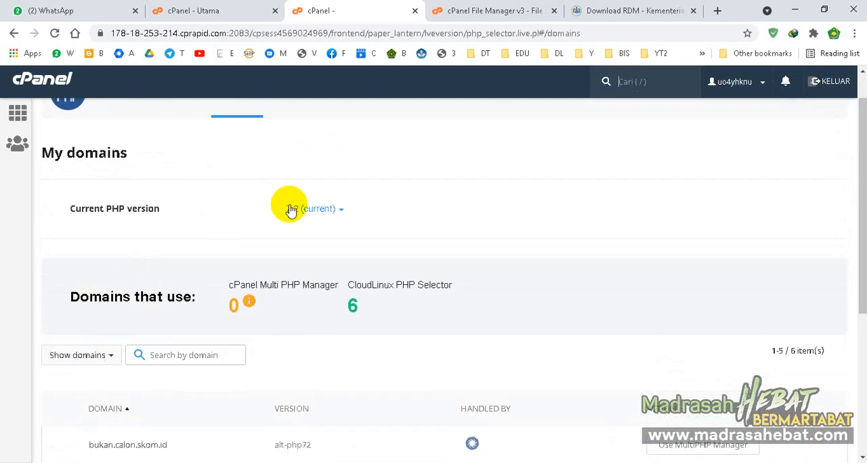
pyautogui.scroll(-3, 103, 369)
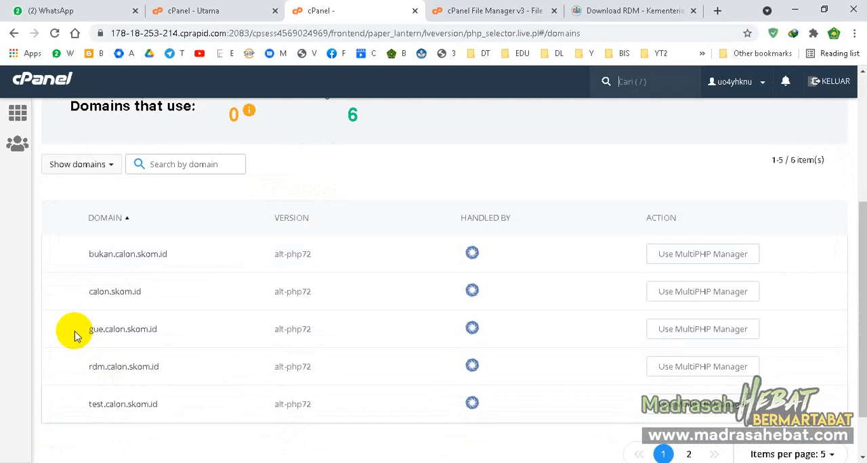
# - Look through the selectable PHP versions for the account, leaving the selection as it is
pyautogui.scroll(3, 169, 308)
pyautogui.click(325, 250)
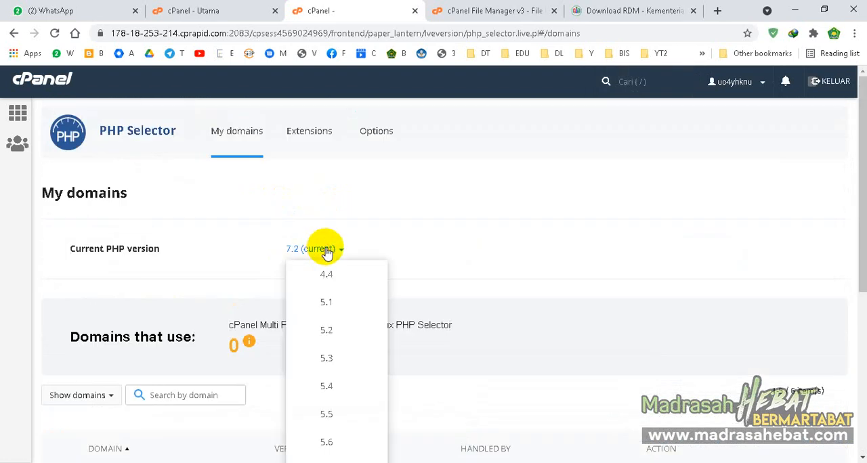
pyautogui.scroll(-4, 309, 377)
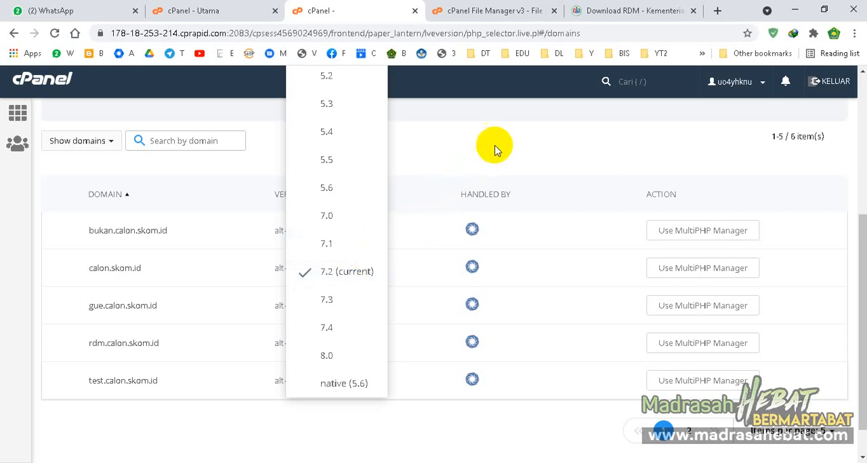
pyautogui.scroll(1, 499, 146)
pyautogui.scroll(3, 499, 146)
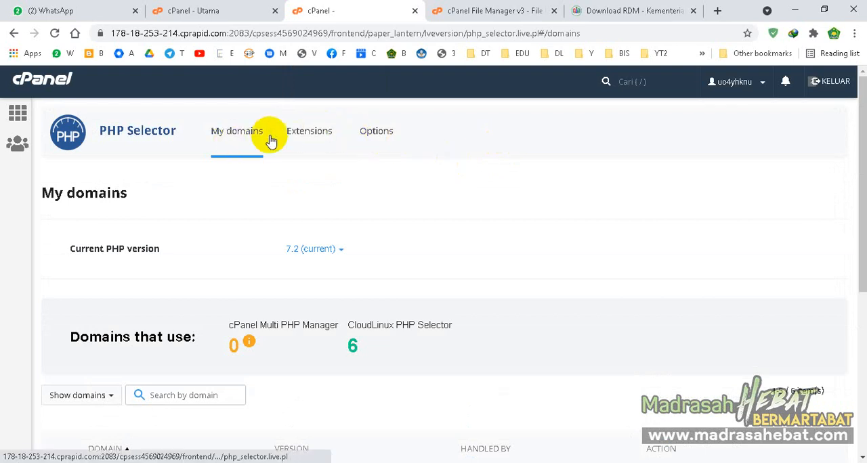
# - Check whether the ioncube_loader and zip PHP extensions are enabled
pyautogui.click(320, 133)
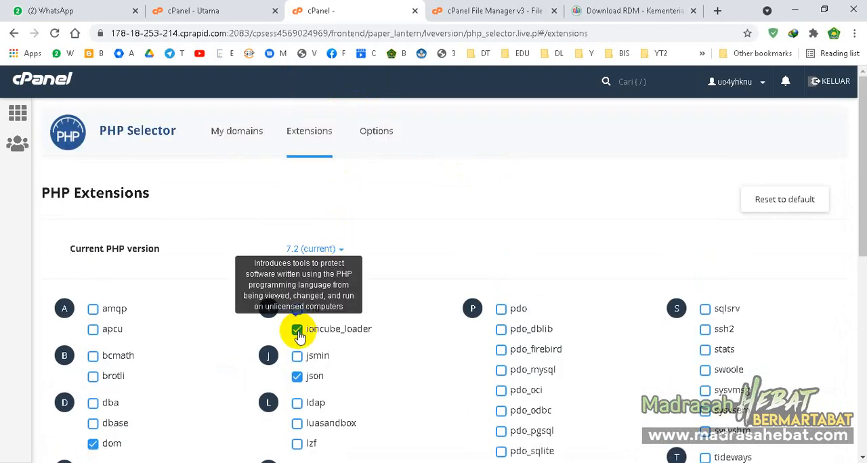
pyautogui.scroll(-3, 308, 336)
pyautogui.scroll(2, 310, 332)
pyautogui.scroll(-6, 313, 308)
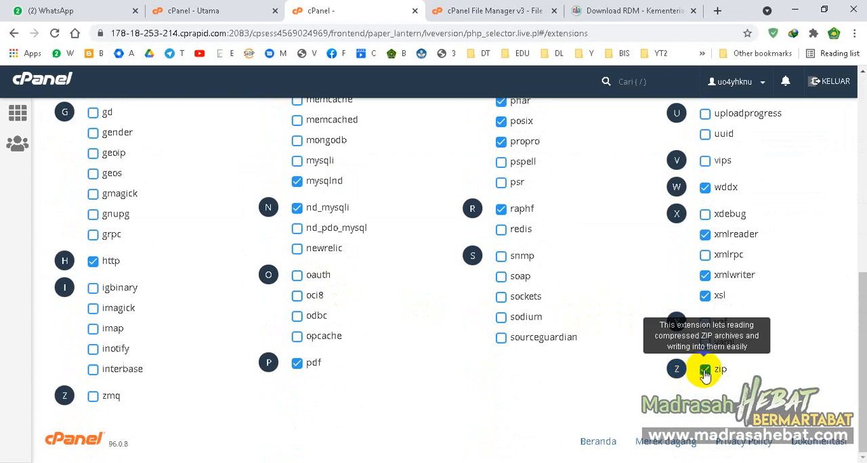
pyautogui.scroll(7, 706, 375)
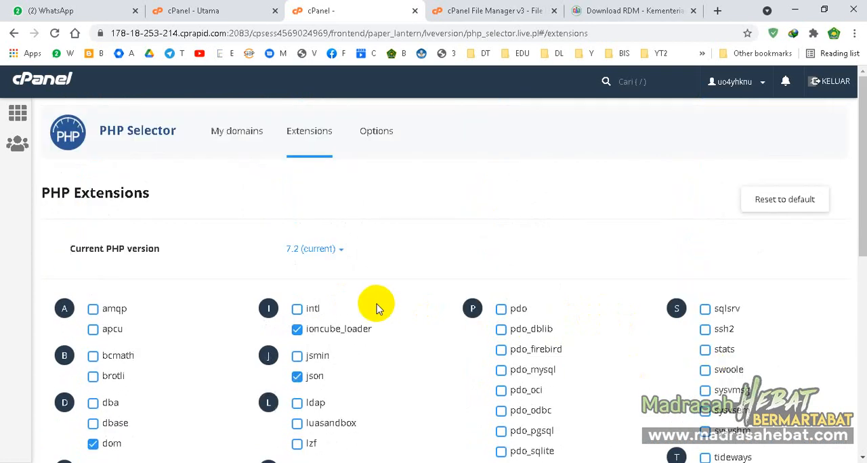
# - Review the PHP options, checking the allow_url_fopen, display_errors and error_reporting settings
pyautogui.click(383, 136)
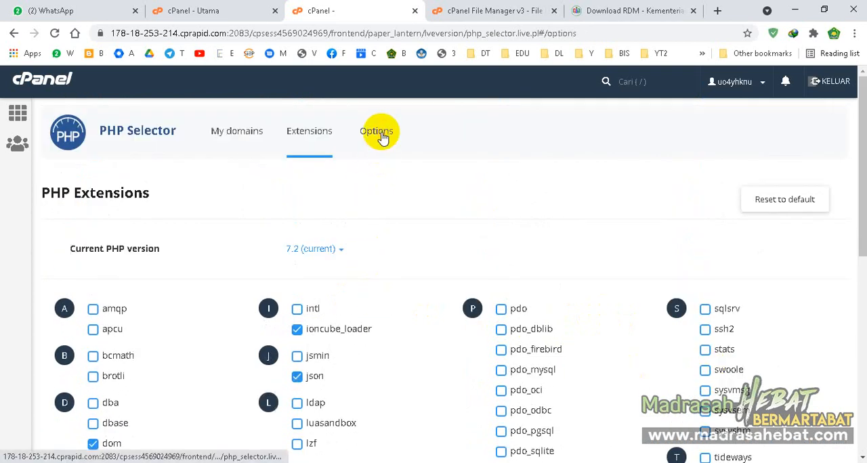
pyautogui.scroll(-1, 387, 240)
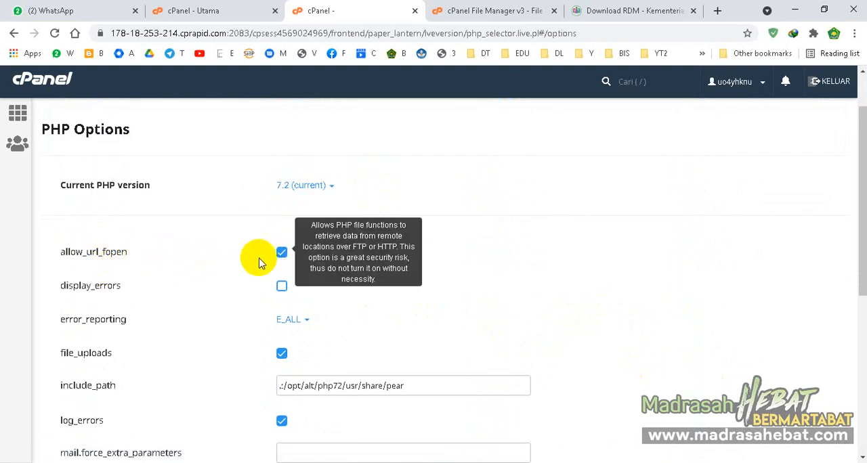
pyautogui.scroll(1, 281, 260)
pyautogui.scroll(-2, 500, 418)
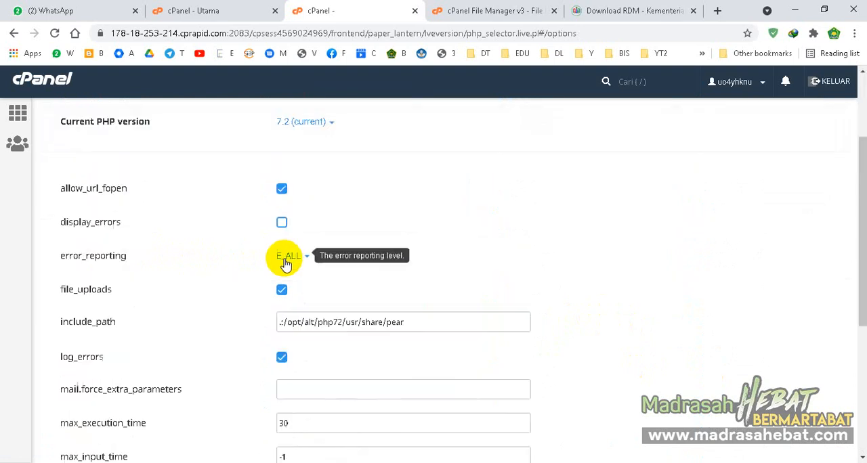
# - Highlight the Upload file RDM item in the Notepad++ checklist and return to the browser to check the upload progress
pyautogui.click(643, 462)
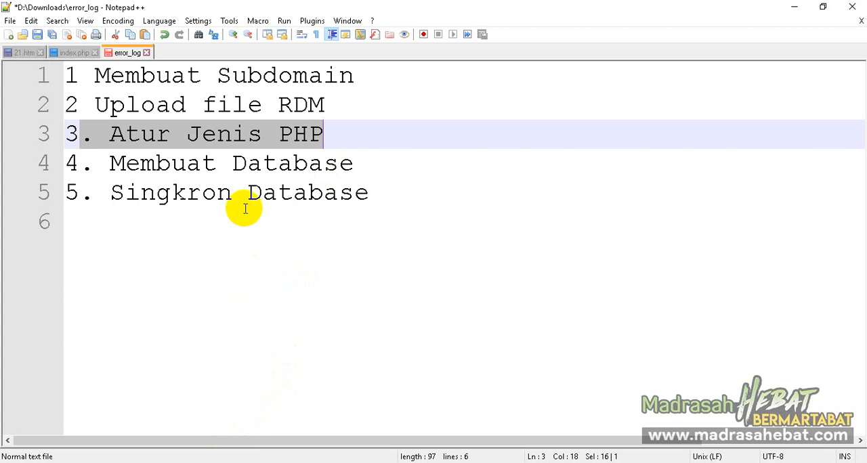
pyautogui.doubleClick(255, 106)
pyautogui.tripleClick(259, 104)
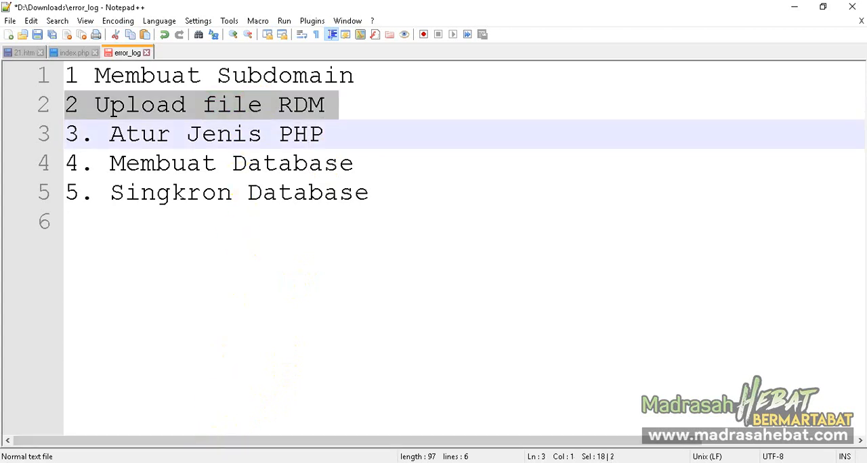
pyautogui.click(204, 462)
pyautogui.click(460, 8)
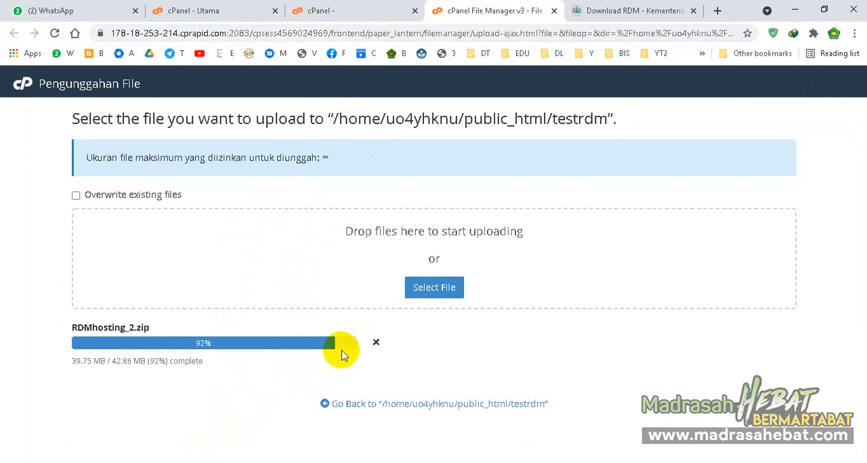
# - Reopen the cPanel file manager and open the testrdm folder inside public_html
pyautogui.click(345, 9)
pyautogui.click(46, 84)
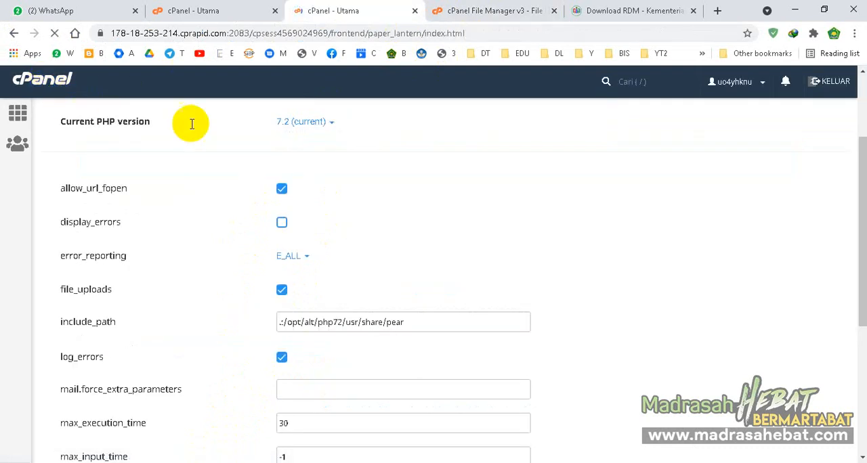
pyautogui.scroll(-2, 204, 132)
pyautogui.scroll(-1, 205, 132)
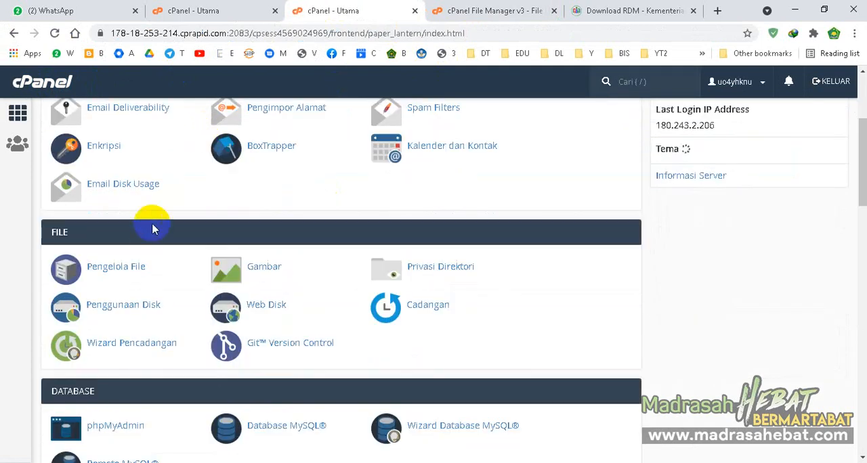
pyautogui.click(126, 272)
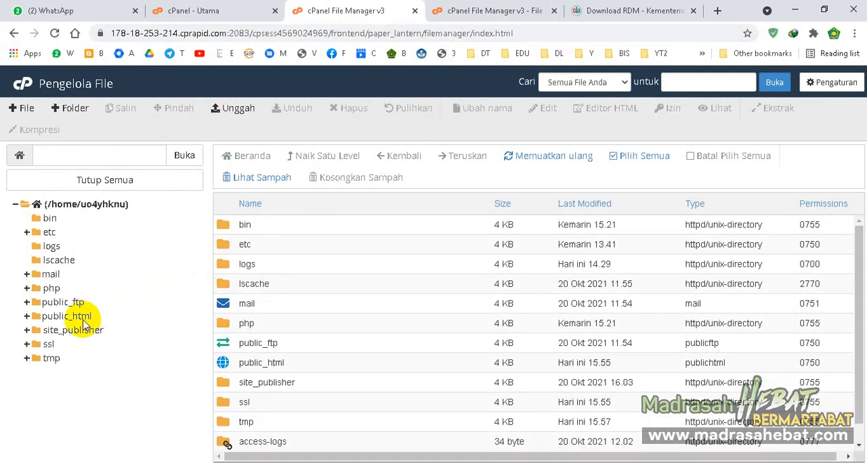
pyautogui.click(28, 317)
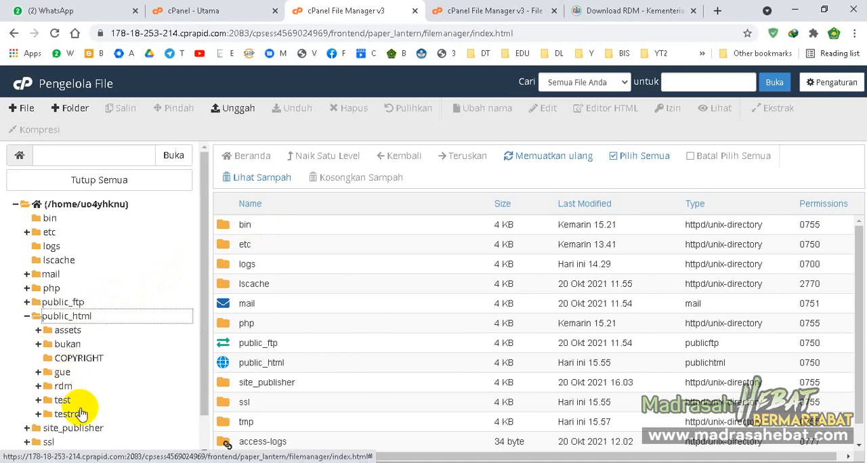
pyautogui.click(72, 414)
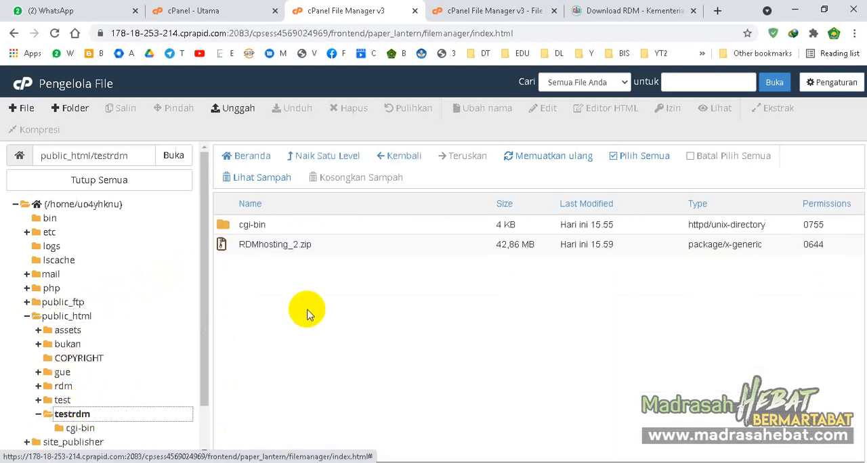
# - Check the upload progress of RDMhosting_2.zip and return to the testrdm folder in the file manager
pyautogui.click(290, 246)
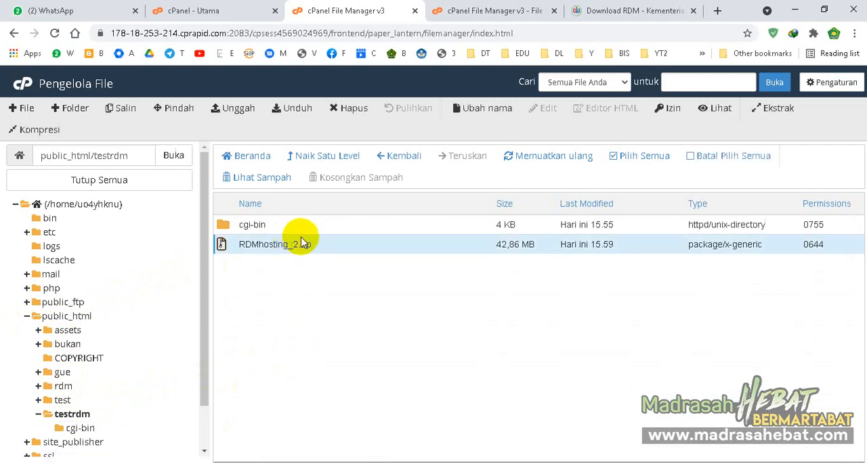
pyautogui.click(479, 6)
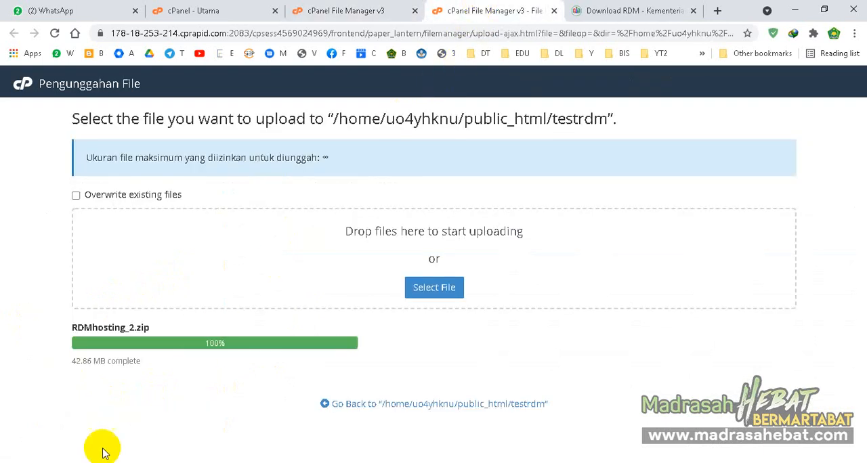
pyautogui.click(112, 360)
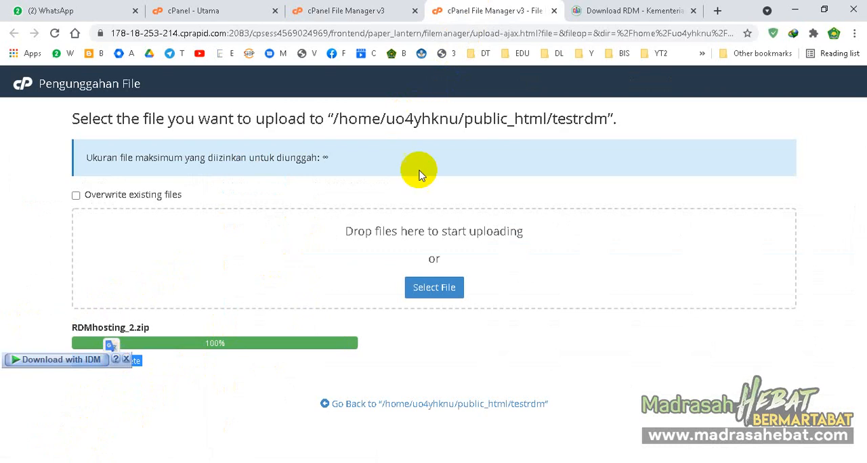
pyautogui.click(375, 8)
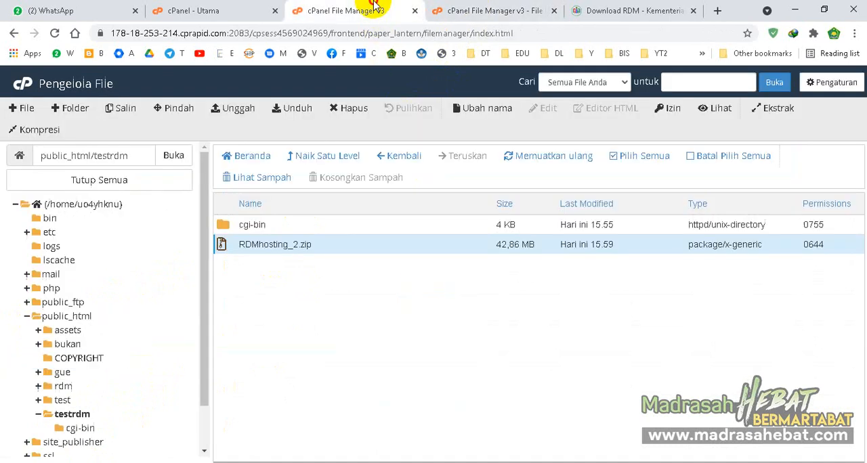
# - Extract RDMhosting_2.zip into /public_html/testrdm and close the extraction results
pyautogui.rightClick(295, 246)
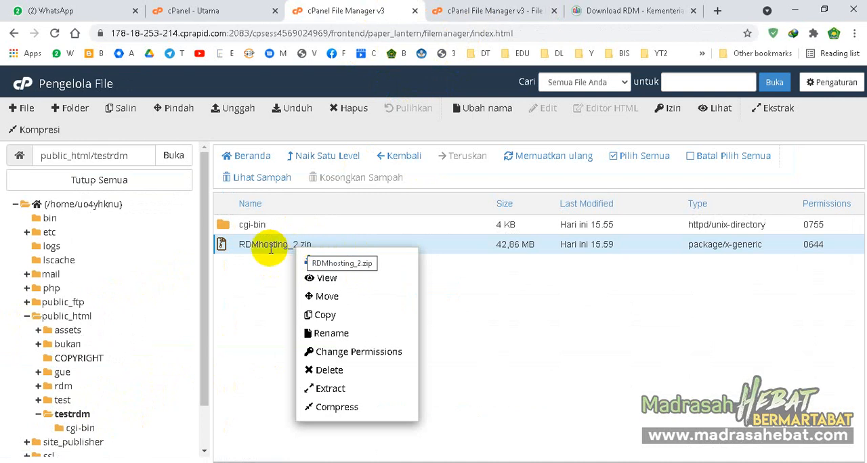
pyautogui.click(334, 387)
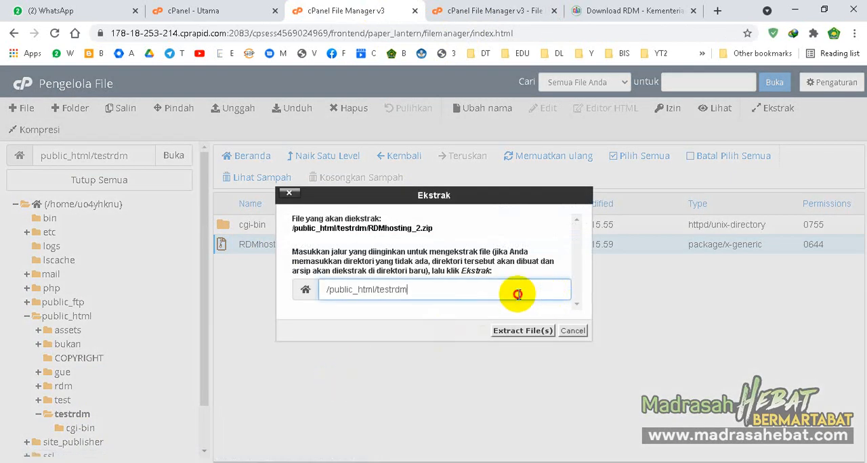
pyautogui.moveTo(407, 293); pyautogui.dragTo(316, 302)
pyautogui.click(386, 289)
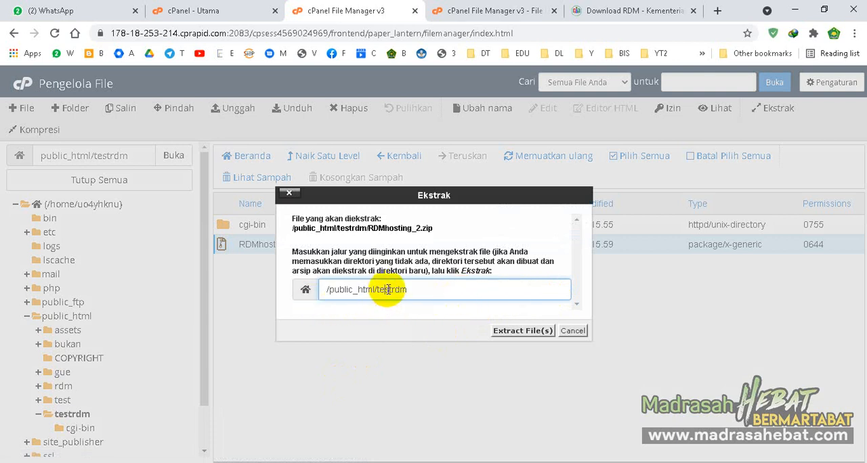
pyautogui.click(520, 331)
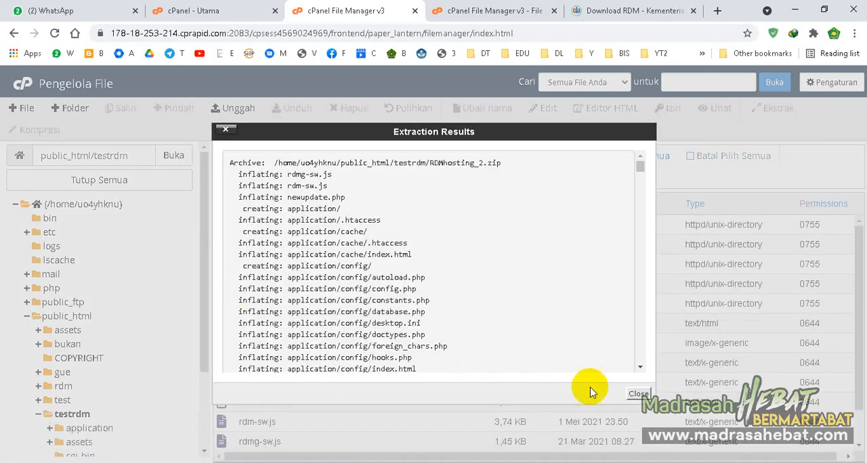
pyautogui.click(637, 394)
# - Permanently delete RDMhosting_2.zip from the testrdm folder, skipping the trash
pyautogui.scroll(-2, 361, 304)
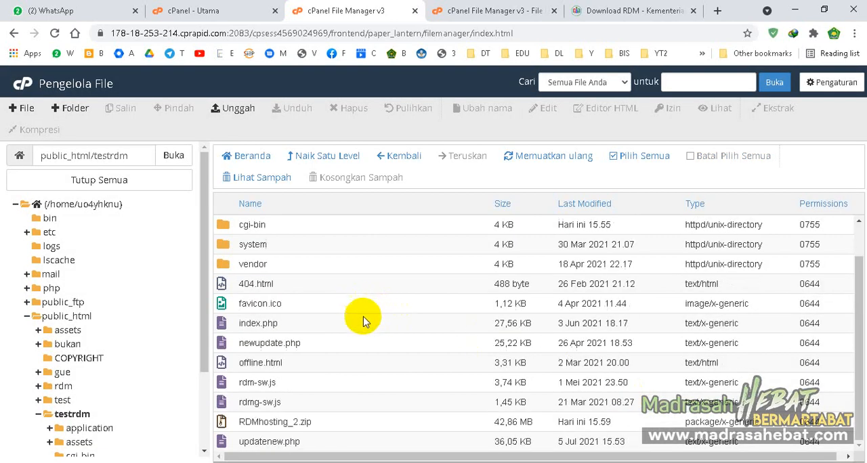
pyautogui.click(285, 424)
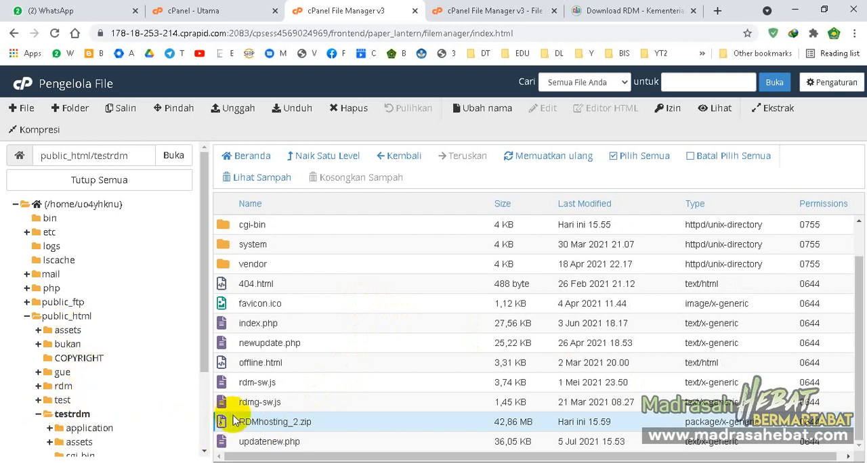
pyautogui.doubleClick(269, 420)
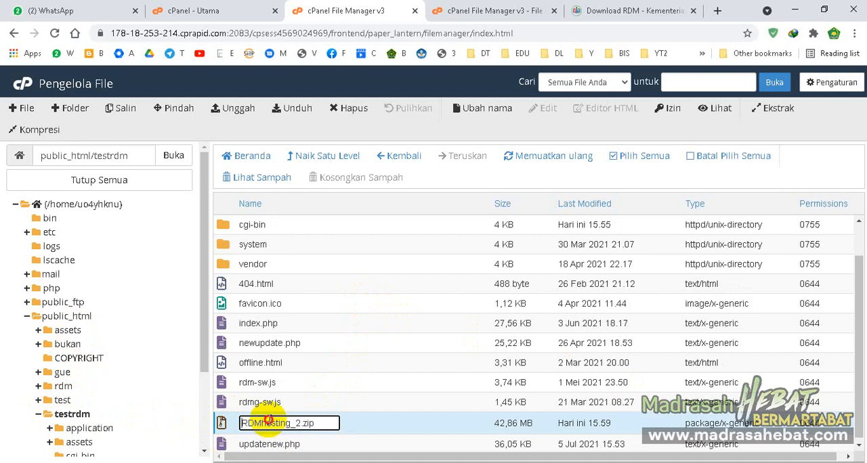
pyautogui.click(368, 421)
pyautogui.click(306, 422)
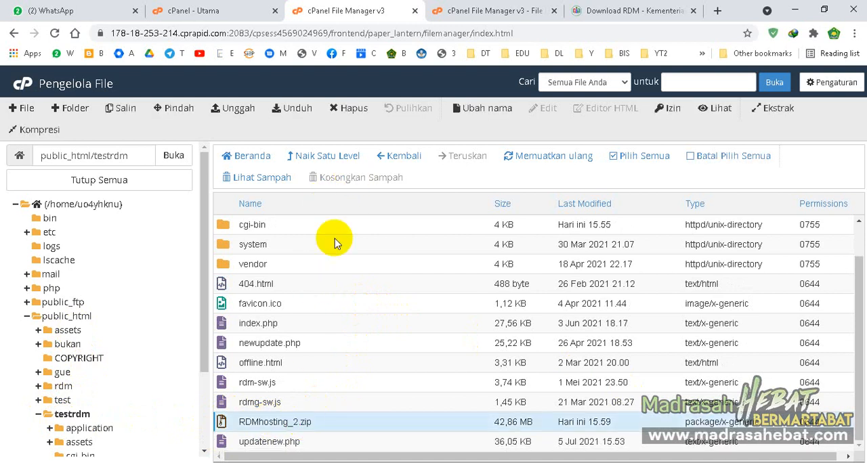
pyautogui.rightClick(287, 422)
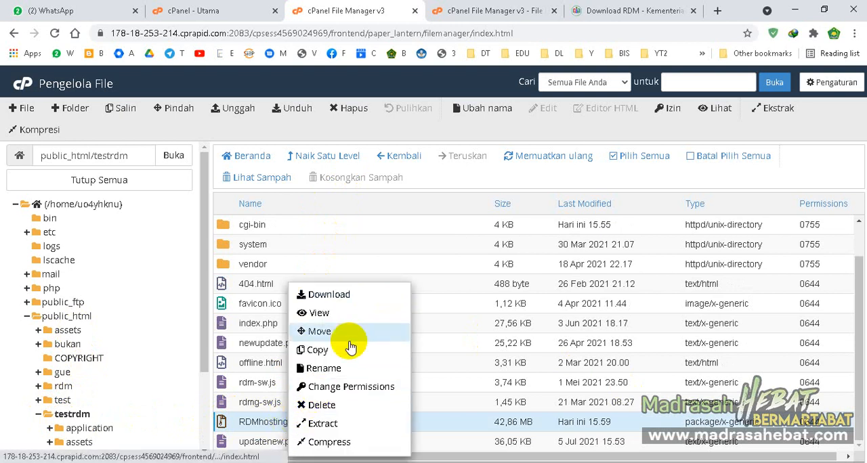
pyautogui.click(344, 405)
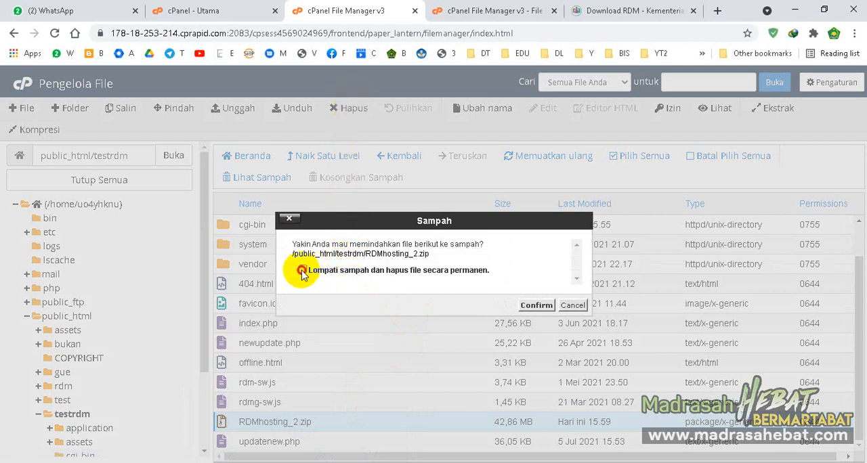
pyautogui.click(532, 305)
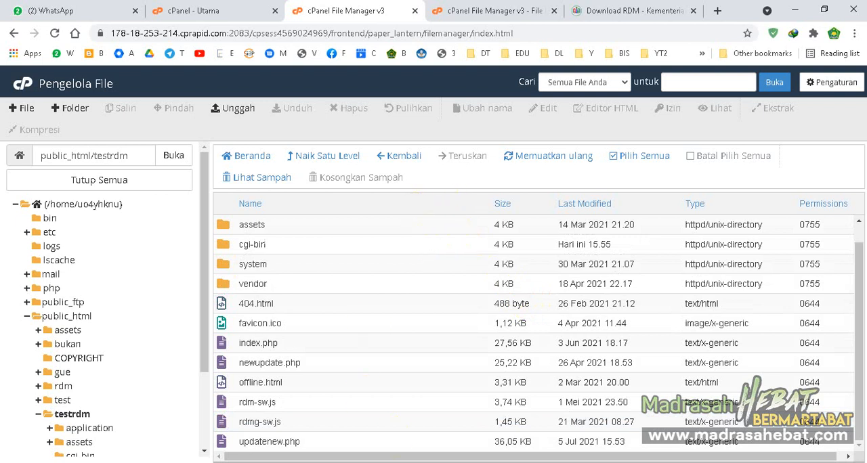
# - Highlight the Atur Jenis PHP and Membuat Database items in the Notepad++ checklist and return to the browser
pyautogui.click(625, 462)
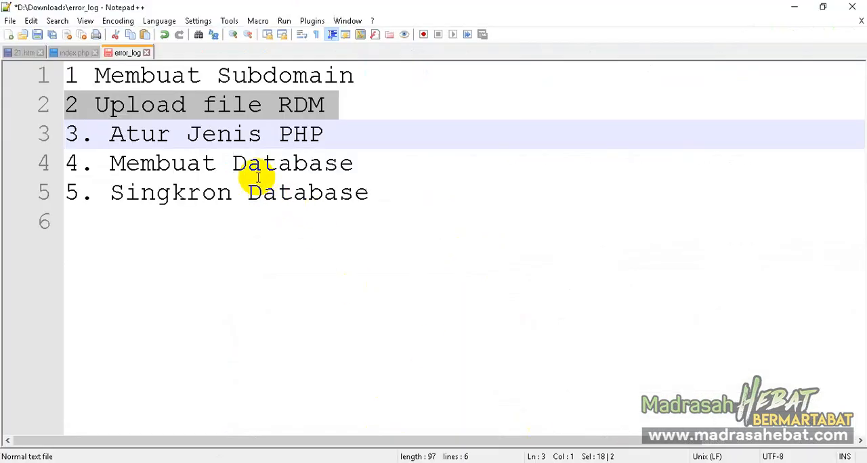
pyautogui.moveTo(71, 135); pyautogui.dragTo(332, 128)
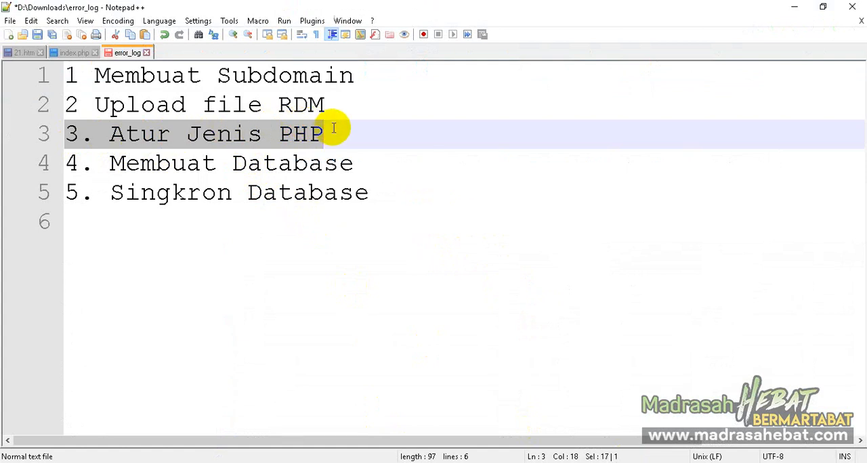
pyautogui.click(335, 129)
pyautogui.moveTo(365, 163); pyautogui.dragTo(65, 170)
pyautogui.click(203, 462)
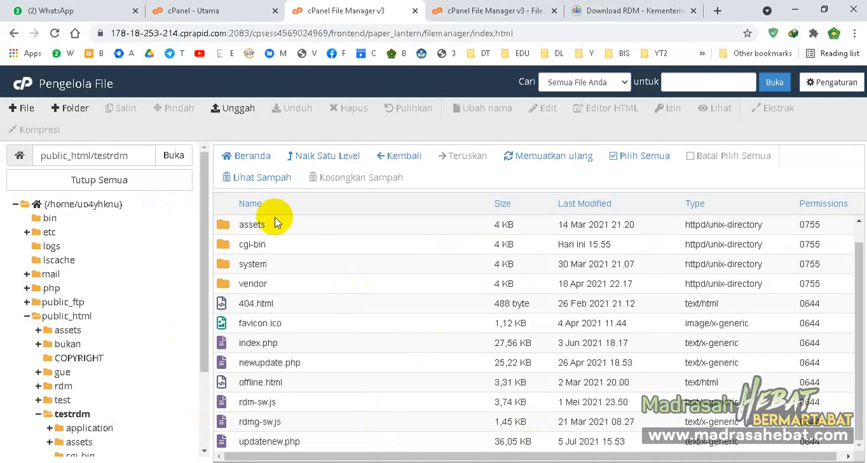
# - Find the MySQL database wizard from the cPanel home page and create a database named testrdm
pyautogui.click(23, 91)
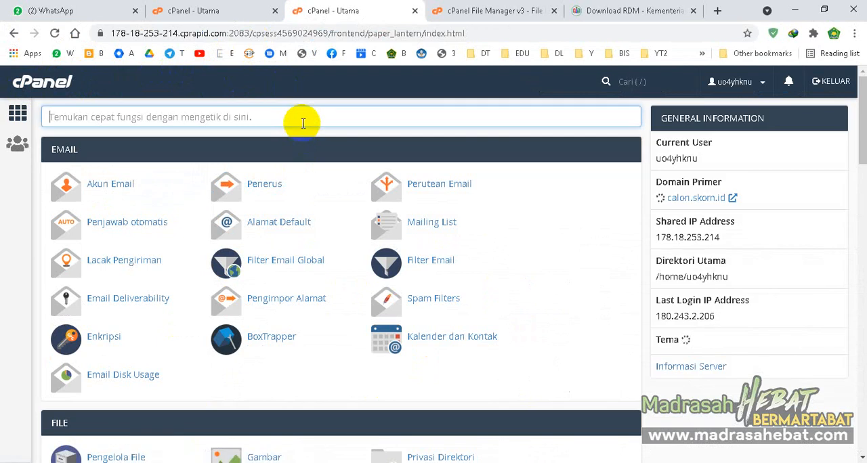
pyautogui.write('data')
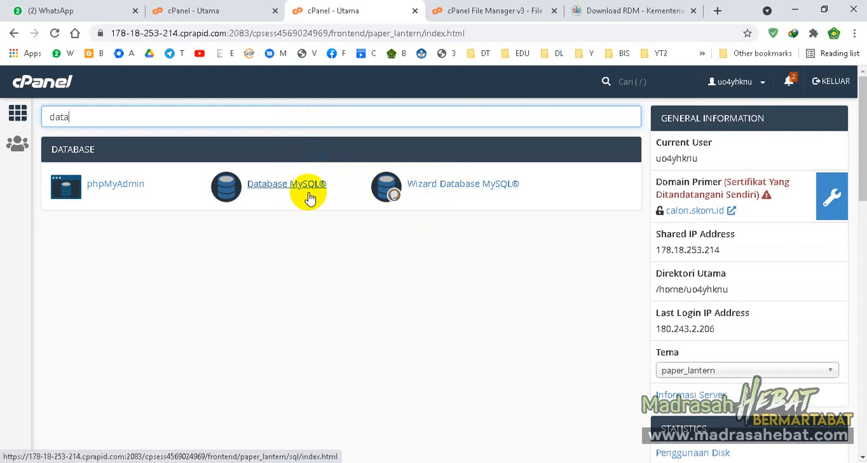
pyautogui.click(438, 191)
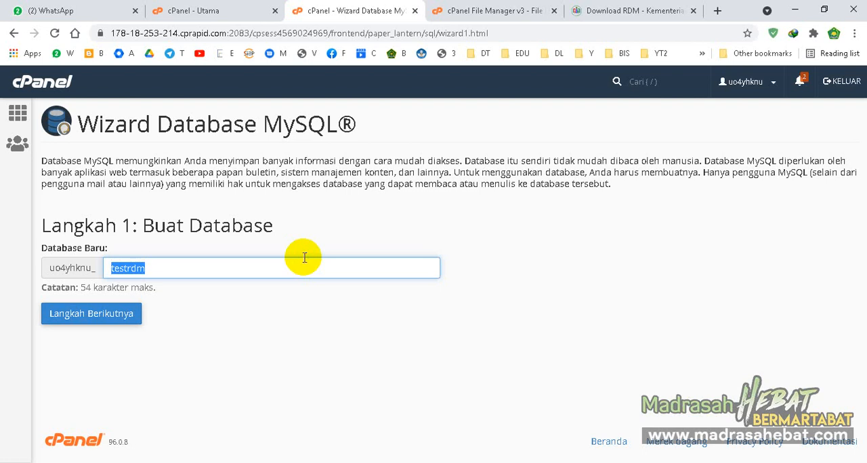
pyautogui.click(94, 318)
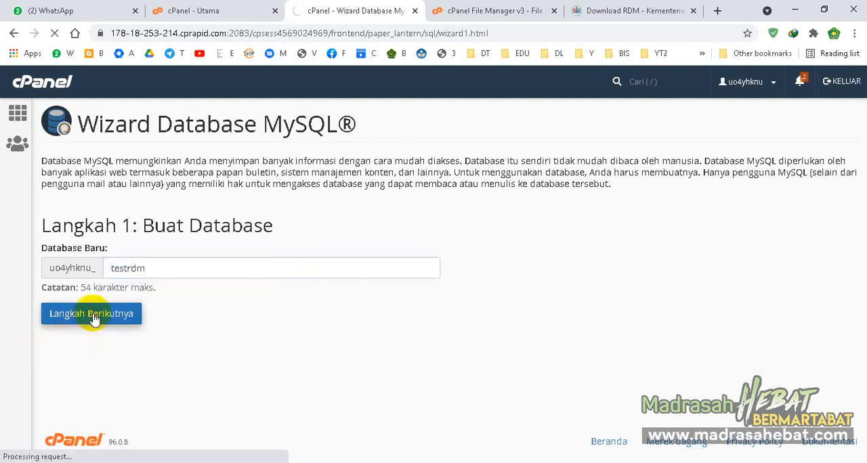
# - Set the database user name to testrdm and enter the user's password in both password fields
pyautogui.click(158, 248)
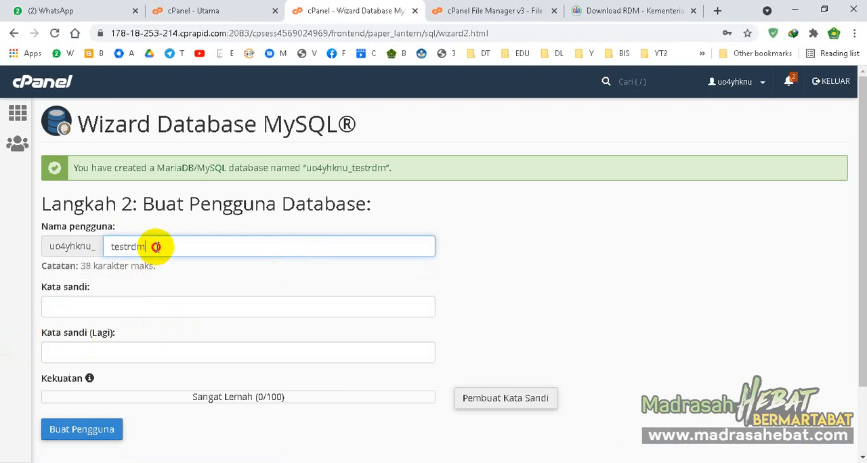
pyautogui.click(160, 302)
pyautogui.click(215, 349)
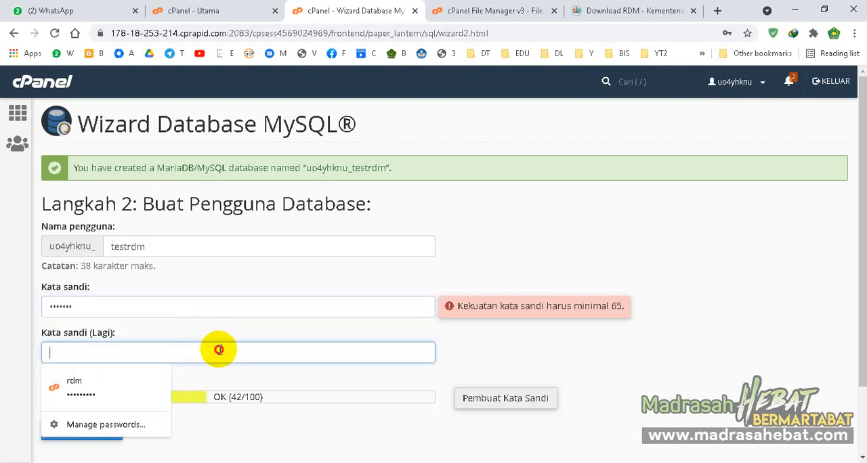
# - Strengthen the password with extra characters in both password fields and create the database user
pyautogui.click(212, 311)
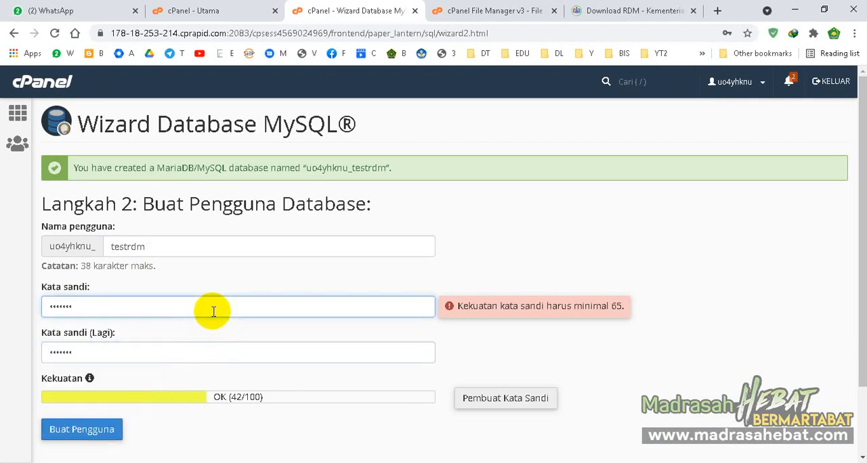
pyautogui.click(197, 354)
pyautogui.scroll(-2, 201, 353)
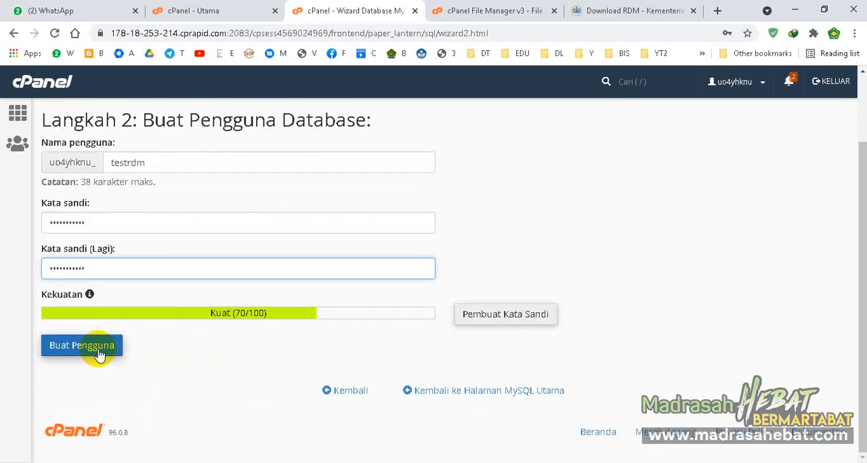
pyautogui.click(98, 355)
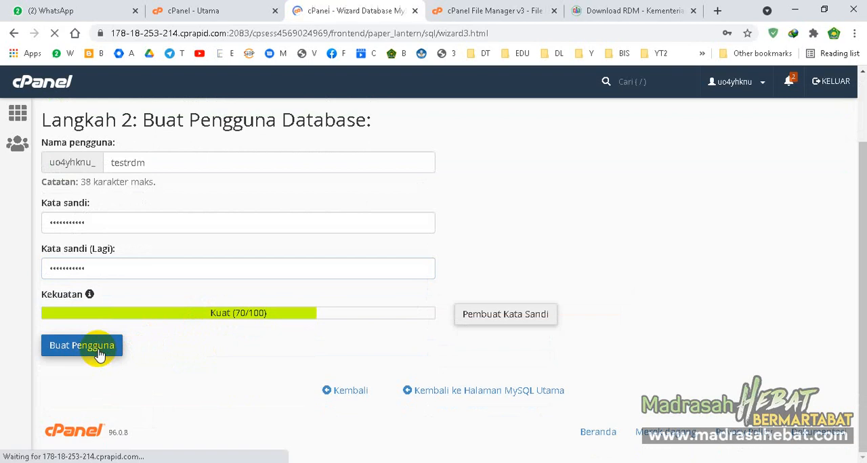
# - Grant the testrdm user all privileges (SEMUA HAK) on the testrdm database and dismiss the browser's save-password offer
pyautogui.scroll(-2, 99, 352)
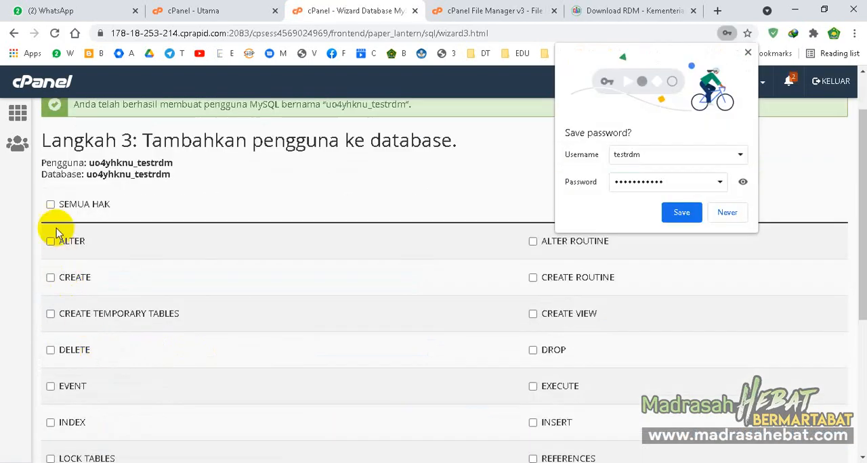
pyautogui.click(50, 205)
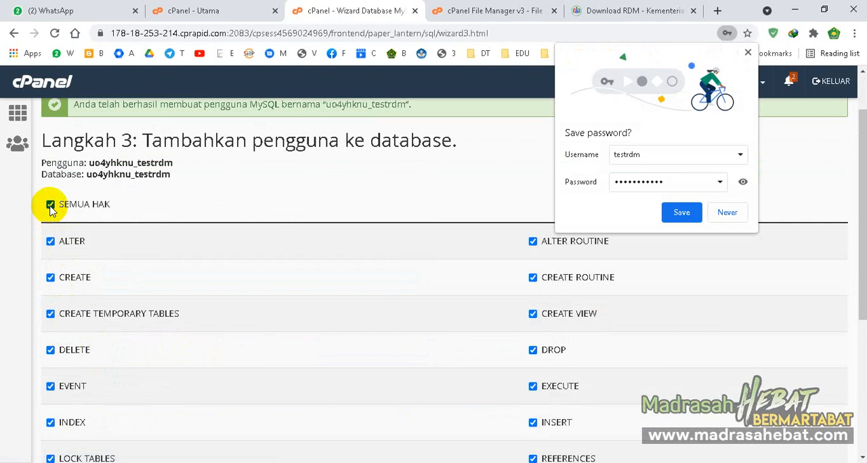
pyautogui.scroll(-3, 186, 271)
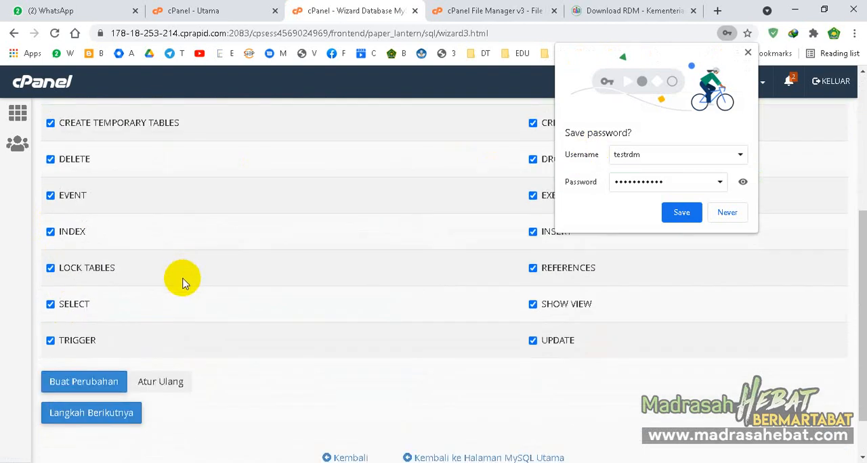
pyautogui.click(106, 414)
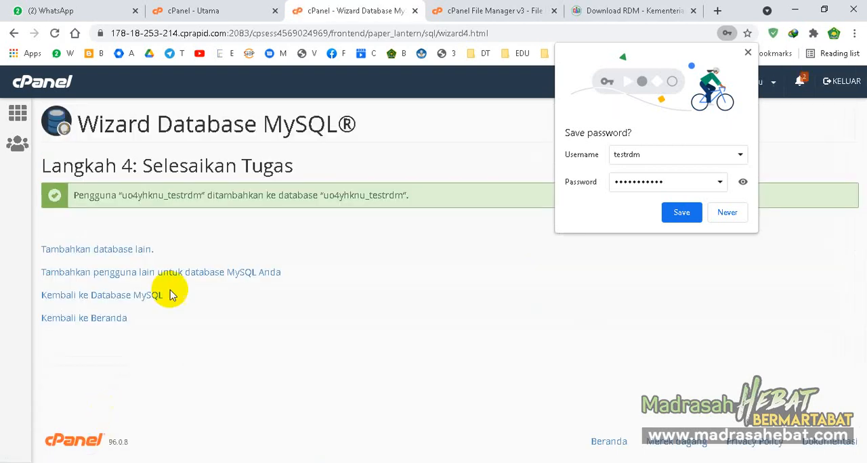
pyautogui.click(747, 52)
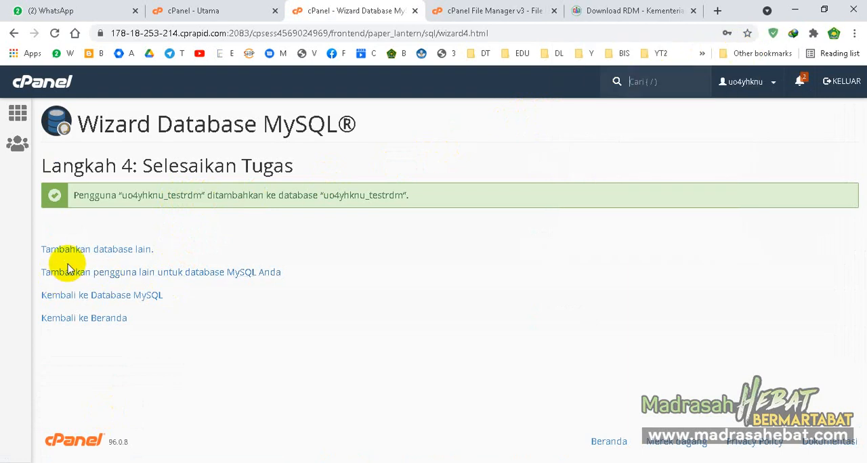
# - Return to the MySQL databases page and examine its lists of current databases and users for the testrdm entries
pyautogui.click(90, 299)
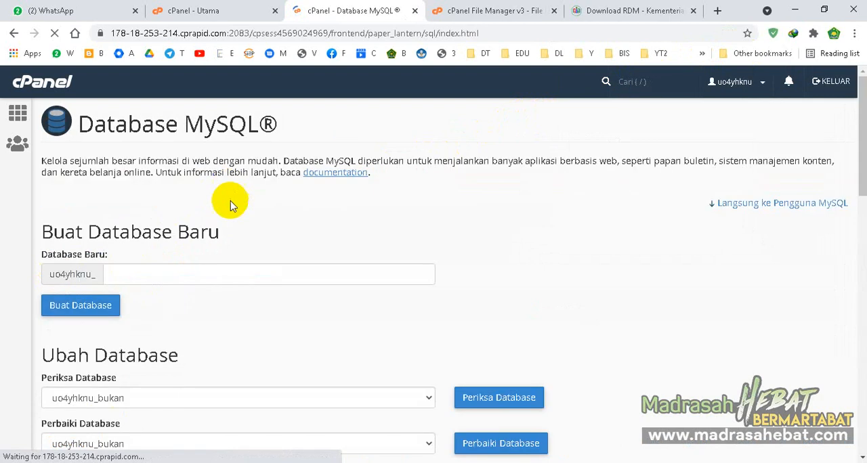
pyautogui.scroll(-1, 248, 155)
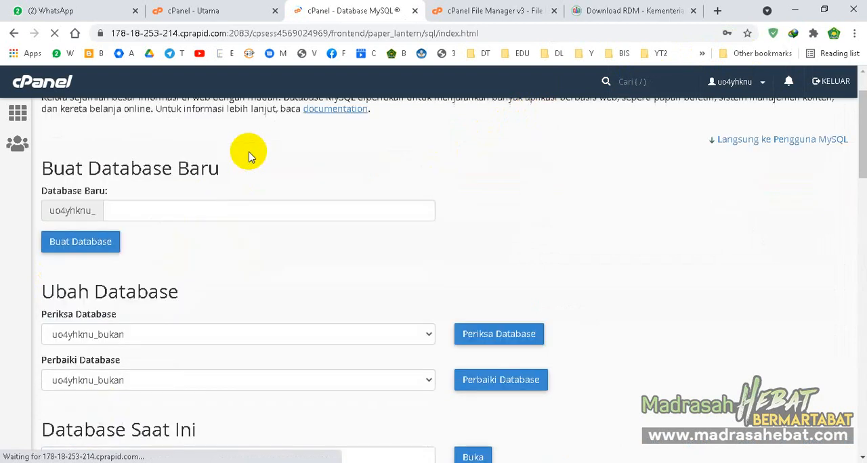
pyautogui.click(163, 209)
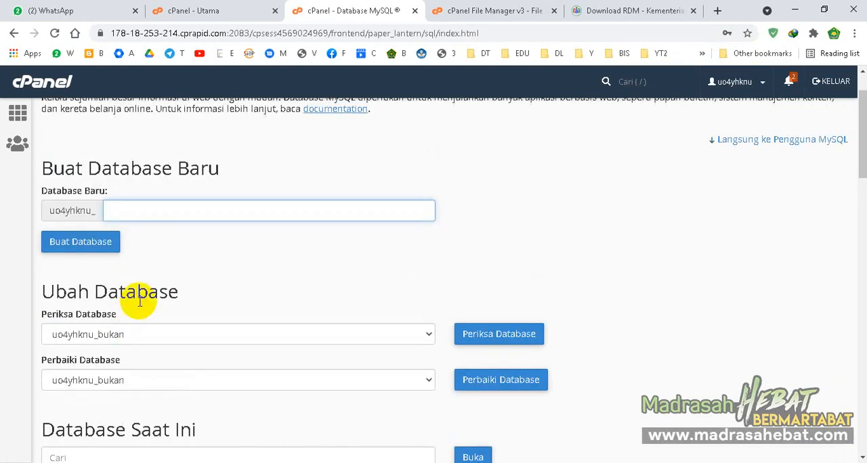
pyautogui.scroll(-2, 154, 271)
pyautogui.click(180, 212)
pyautogui.click(181, 215)
pyautogui.scroll(-10, 154, 287)
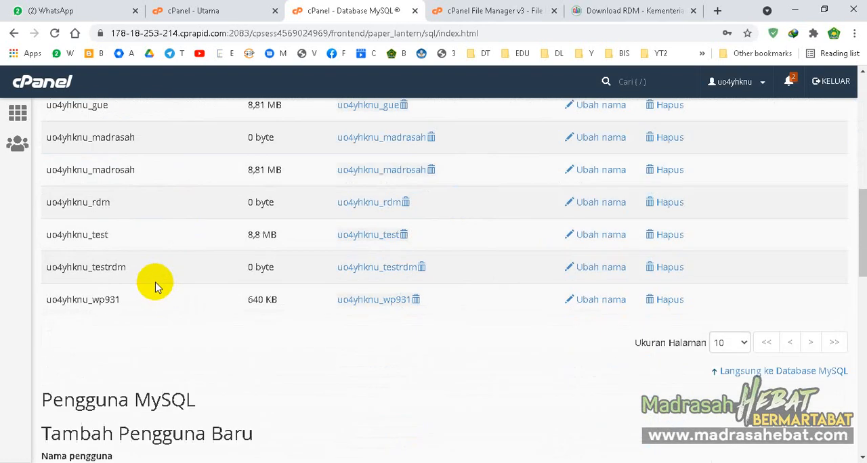
pyautogui.scroll(-2, 154, 285)
pyautogui.scroll(3, 155, 281)
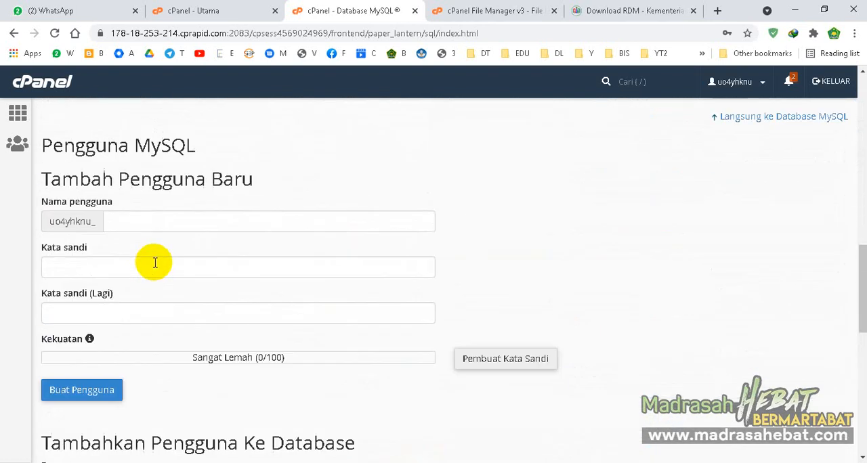
pyautogui.scroll(-10, 156, 285)
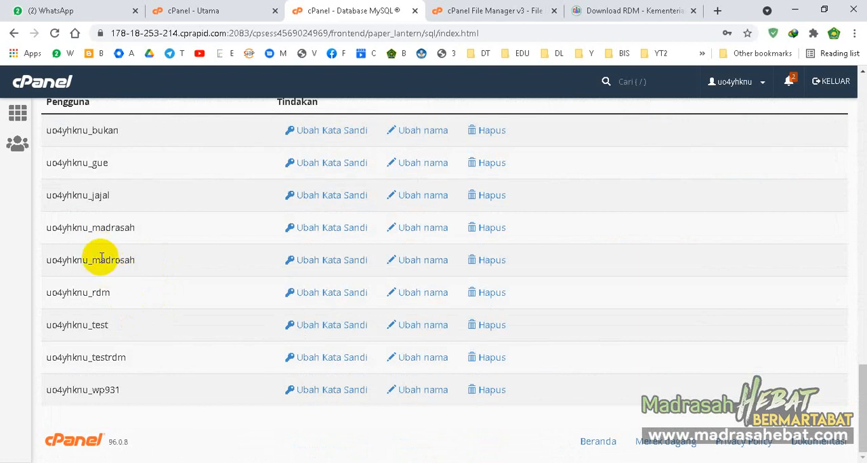
pyautogui.scroll(5, 128, 281)
pyautogui.scroll(-3, 126, 286)
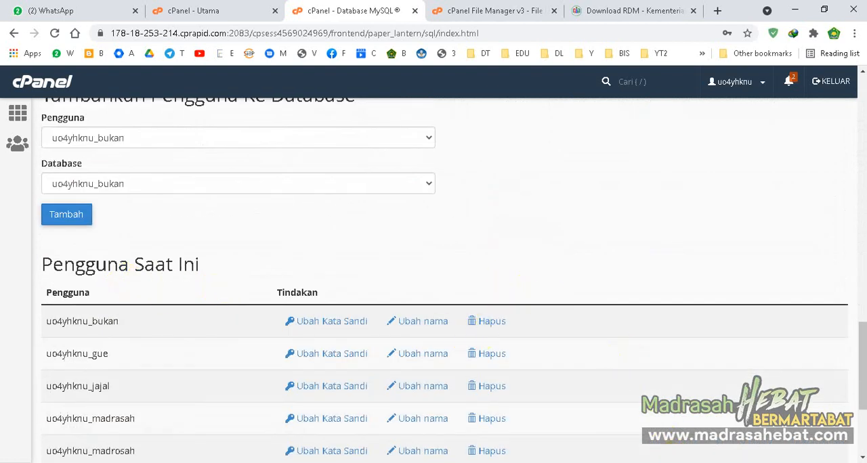
# - Switch to Notepad++ to check the "Singkron Database" item in the installation outline, and return to the cPanel browser window
pyautogui.click(637, 462)
pyautogui.moveTo(112, 197); pyautogui.dragTo(384, 190)
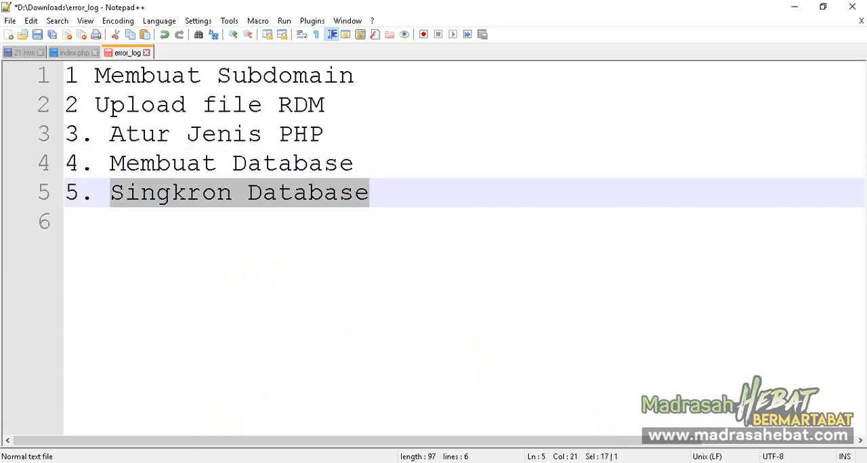
pyautogui.click(224, 462)
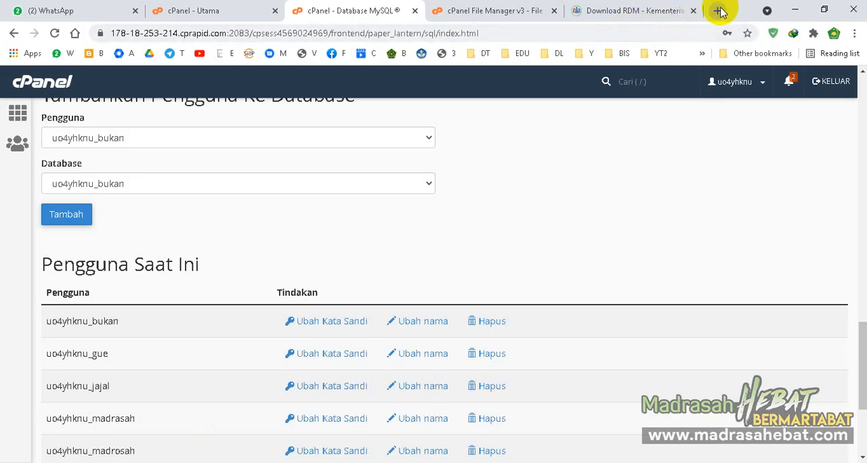
# - Open a new Incognito window and load testrdm.calon.skom.id
pyautogui.click(854, 33)
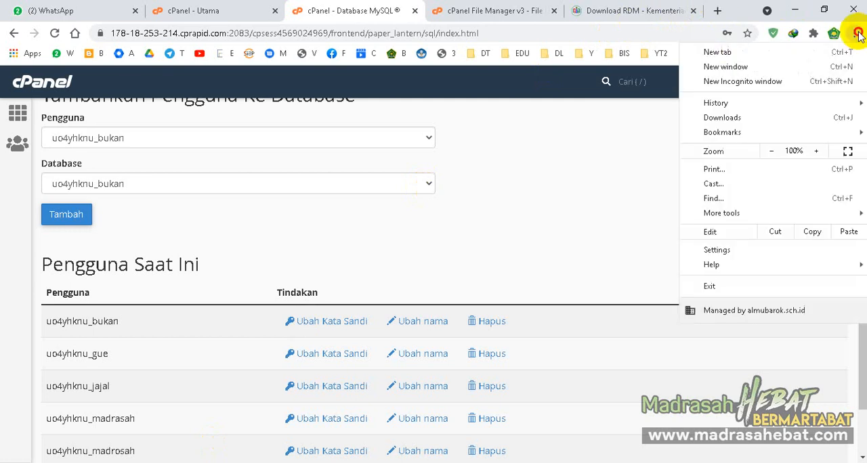
pyautogui.click(804, 80)
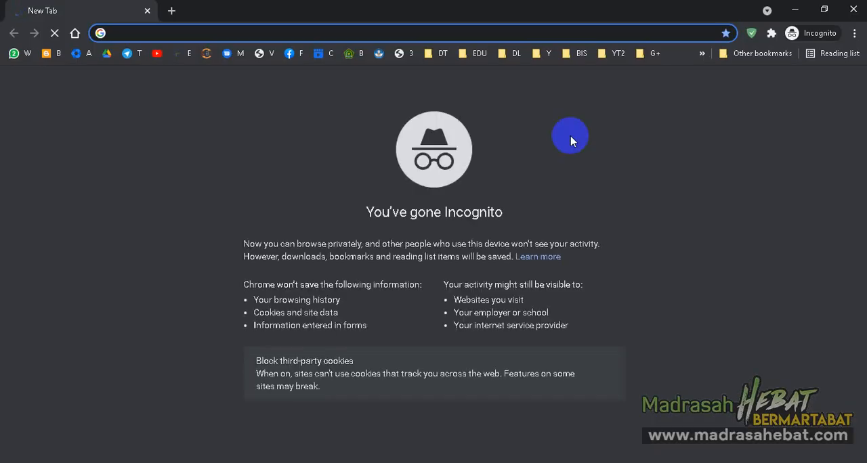
pyautogui.write('test')
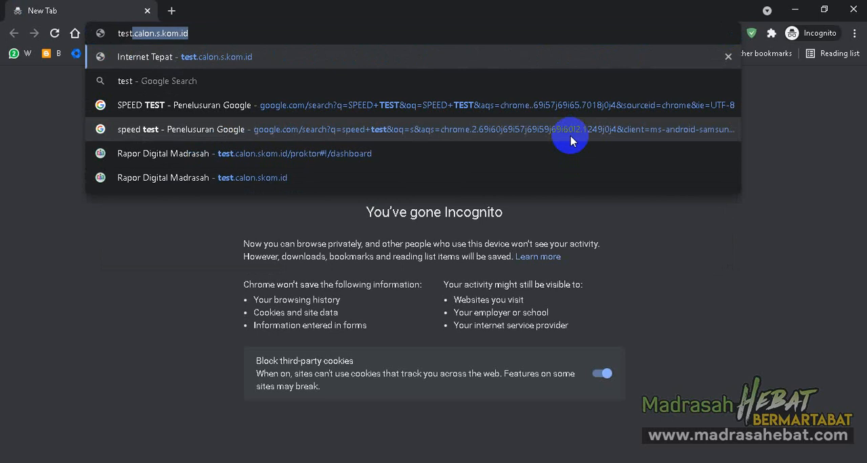
pyautogui.write('rdm.')
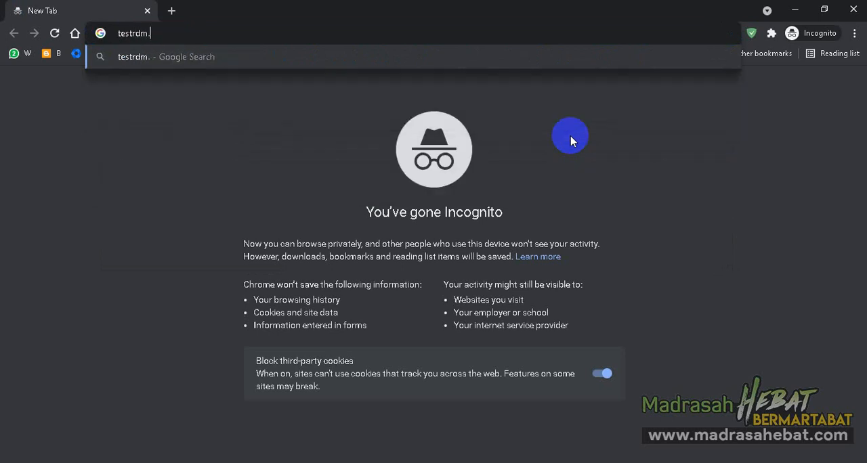
pyautogui.write('calon')
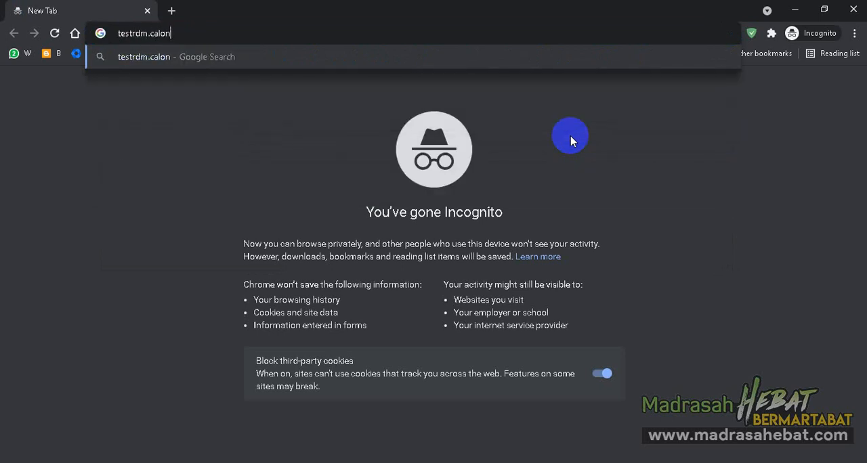
pyautogui.write('.skom')
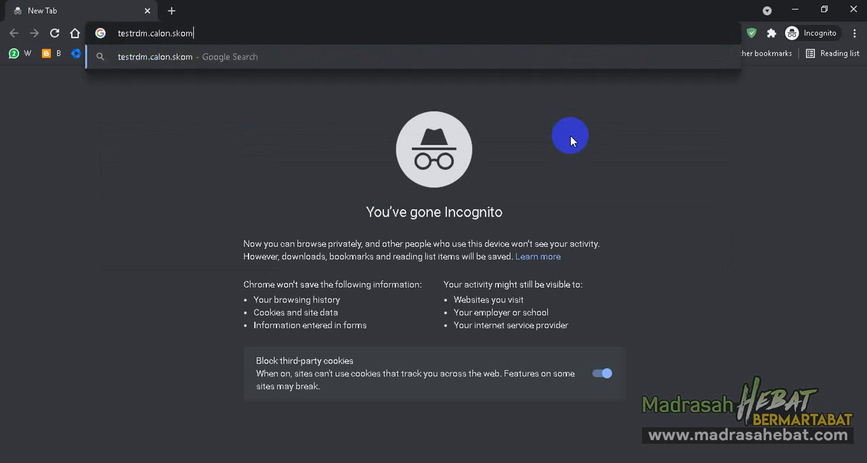
pyautogui.write('.id')
pyautogui.press('Return')
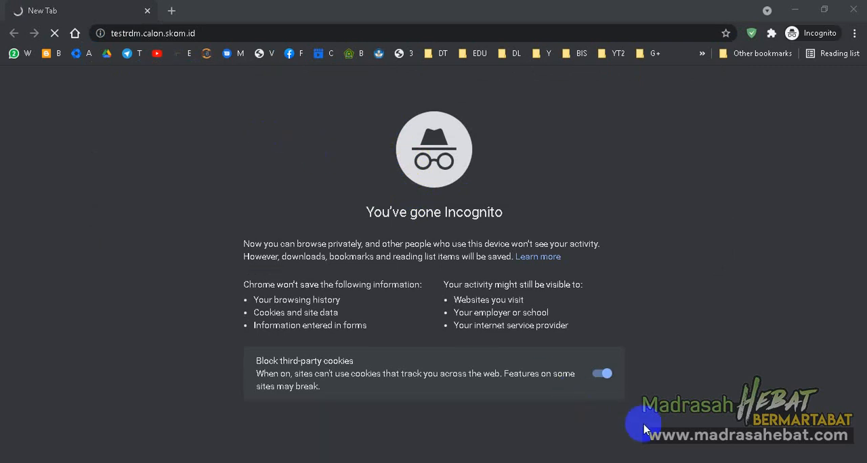
# - Disable the Avast shields for 10 minutes and close the threat notification for the subdomain
pyautogui.click(733, 462)
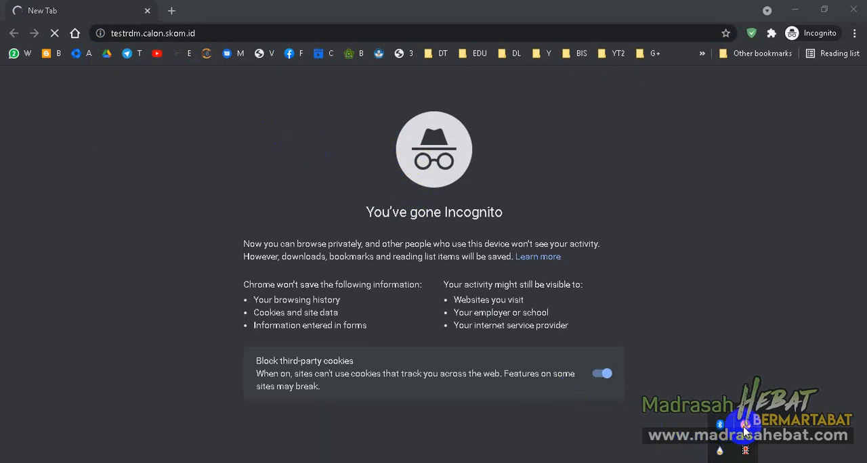
pyautogui.rightClick(744, 429)
pyautogui.moveTo(761, 338)
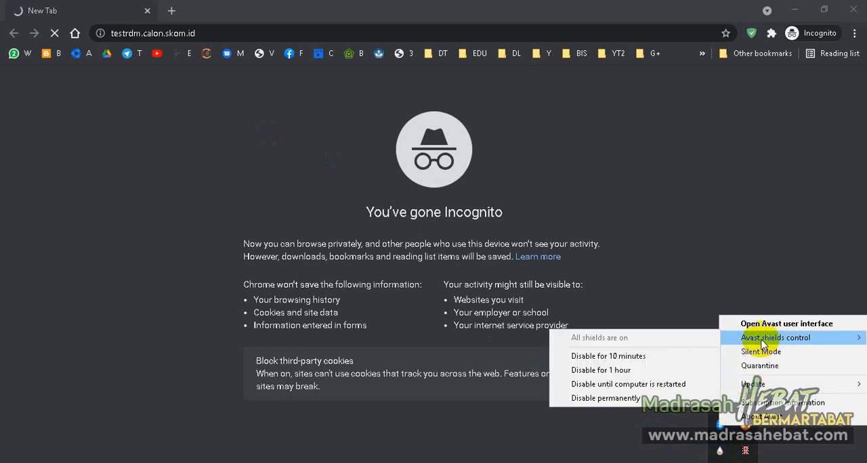
pyautogui.click(693, 355)
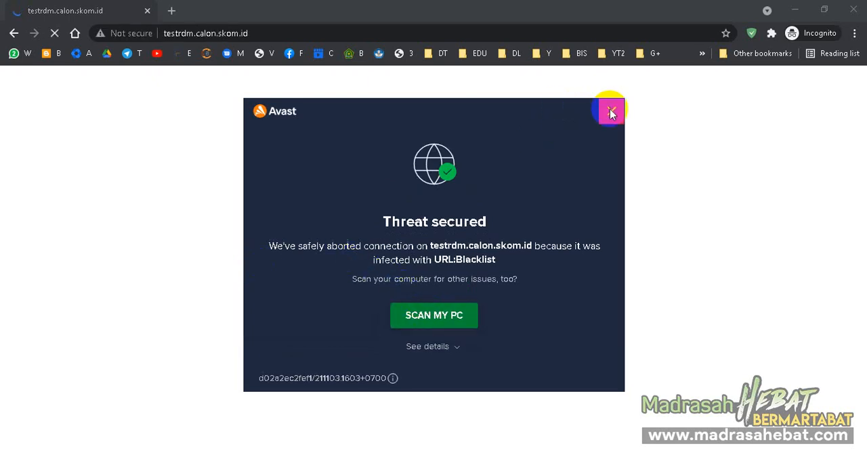
pyautogui.click(611, 112)
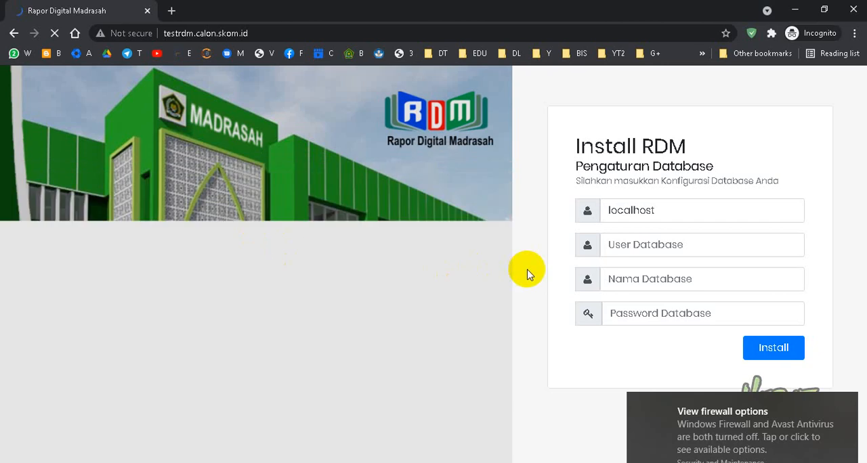
# - Dismiss the saved-login suggestion on the RDM install form and copy the full testrdm user name from cPanel's current MySQL users
pyautogui.click(668, 245)
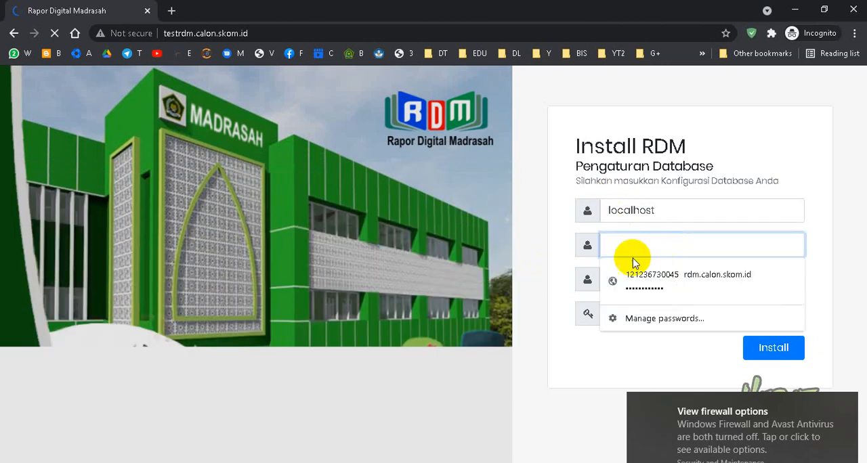
pyautogui.click(582, 349)
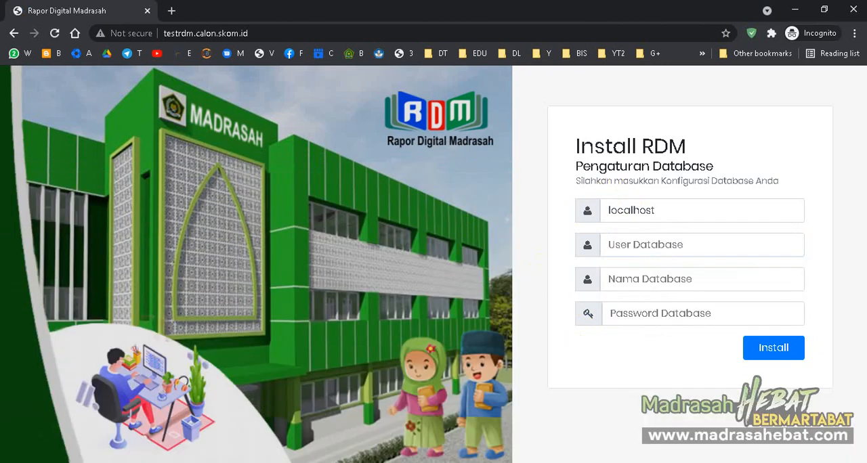
pyautogui.moveTo(208, 462)
pyautogui.click(180, 443)
pyautogui.scroll(-2, 189, 272)
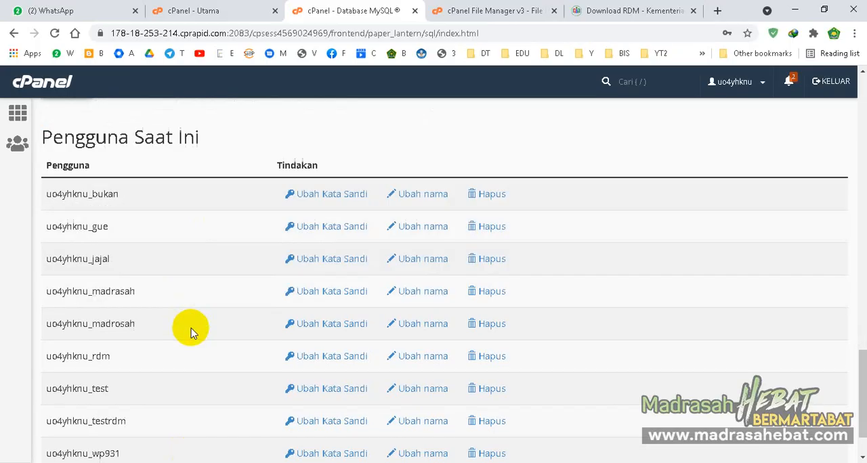
pyautogui.scroll(-1, 118, 335)
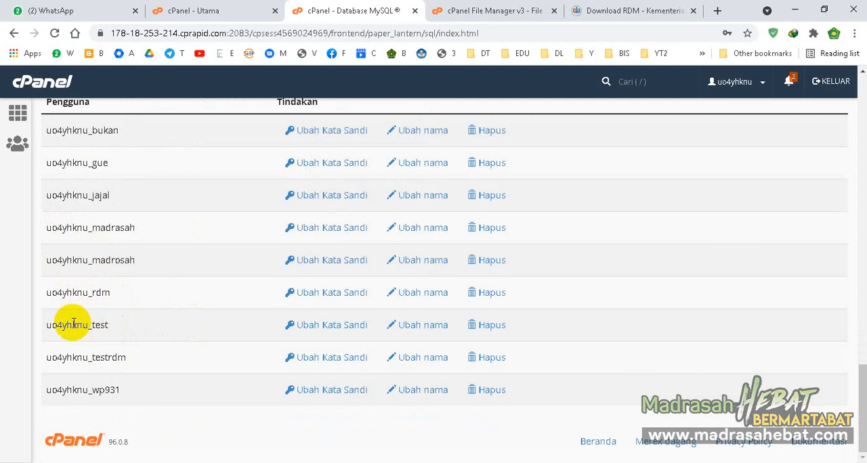
pyautogui.doubleClick(70, 357)
pyautogui.hotkey('ctrl', 'c')
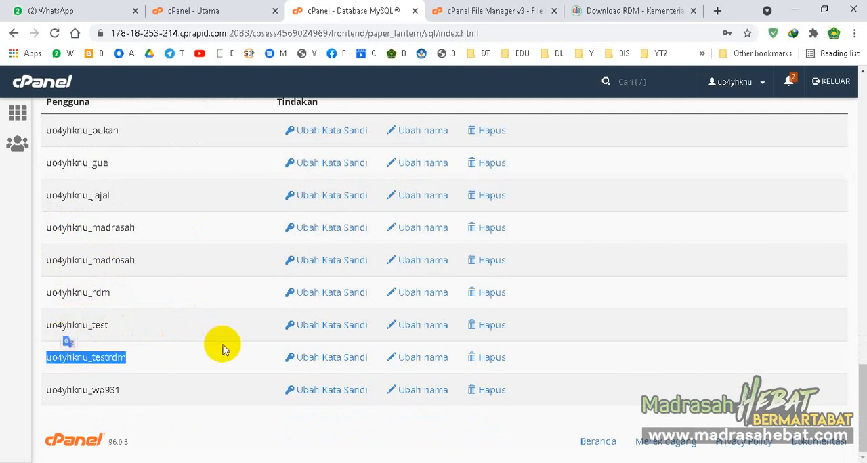
# - Back on the RDM install form, enter uo4yhknu_testrdm as both the database user and the database name
pyautogui.hotkey('alt', 'Tab')
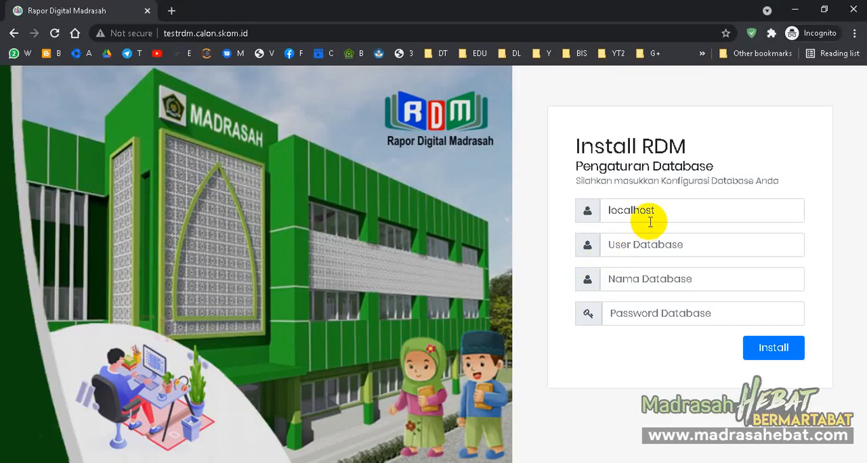
pyautogui.click(651, 243)
pyautogui.hotkey('ctrl', 'v')
pyautogui.click(648, 287)
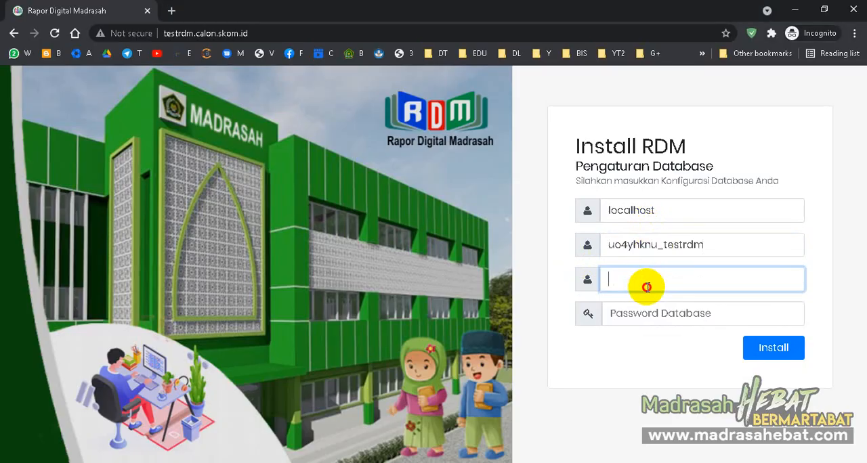
pyautogui.hotkey('ctrl', 'v')
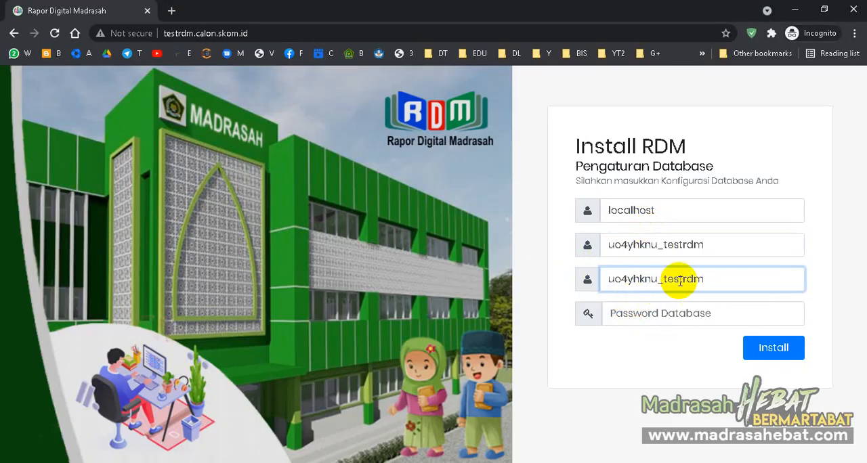
# - Enter the database password on the RDM install form and start the installation
pyautogui.moveTo(662, 279); pyautogui.dragTo(725, 276)
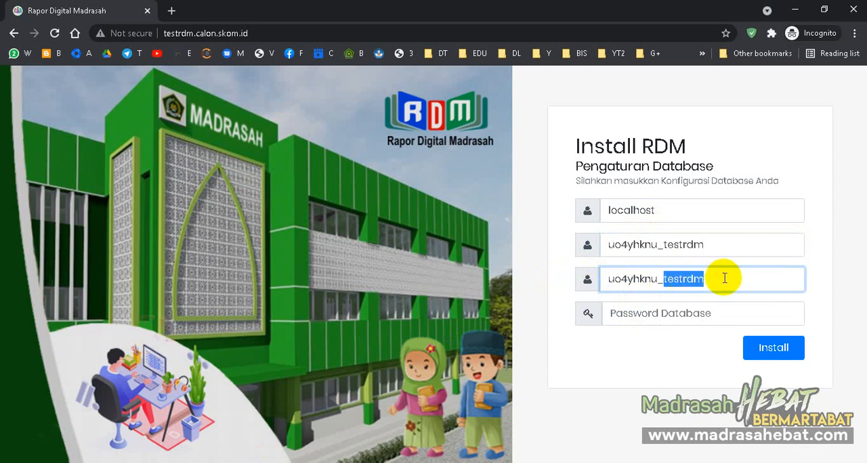
pyautogui.hotkey('ctrl', 'v')
pyautogui.click(696, 308)
pyautogui.hotkey('ctrl', 'z')
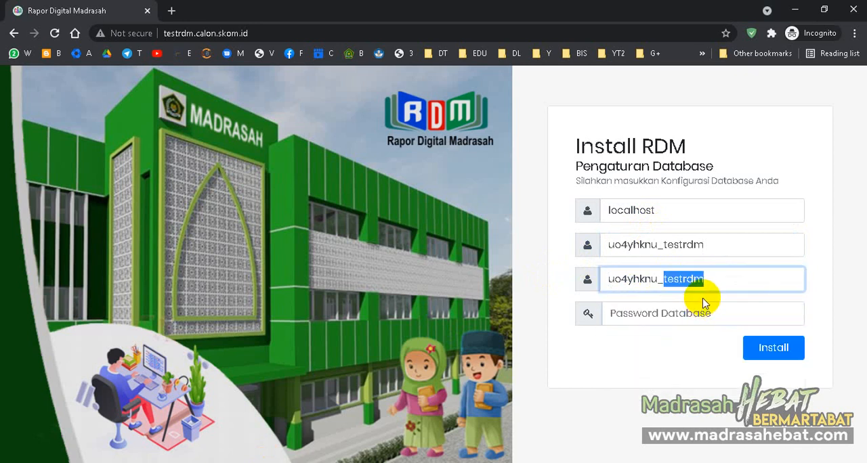
pyautogui.click(693, 315)
pyautogui.hotkey('ctrl', 'v')
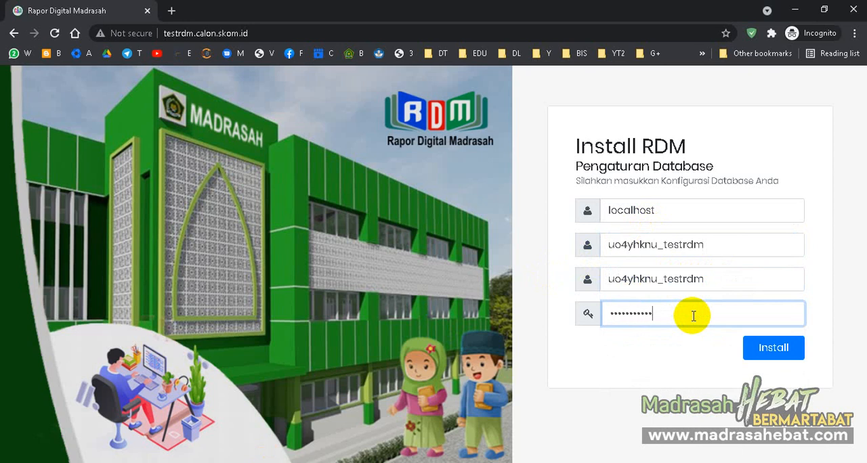
pyautogui.click(773, 349)
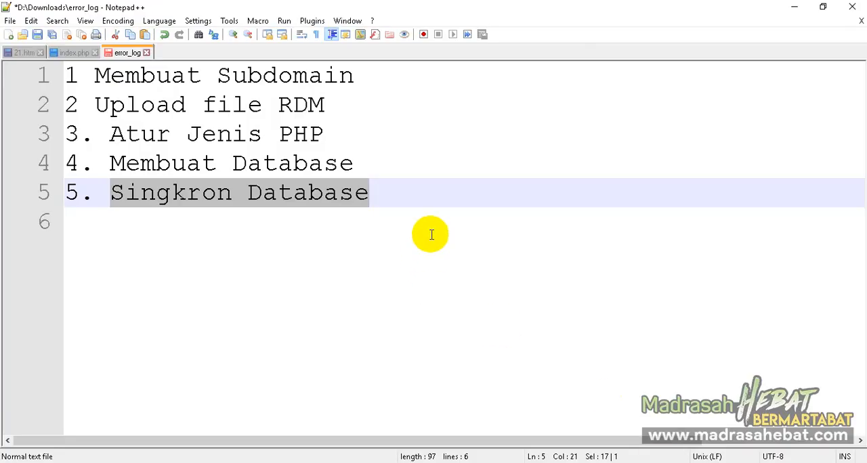
# - Switch to Notepad++ and review the five-item installation outline, from creating the subdomain to synchronising the database
pyautogui.click(441, 214)
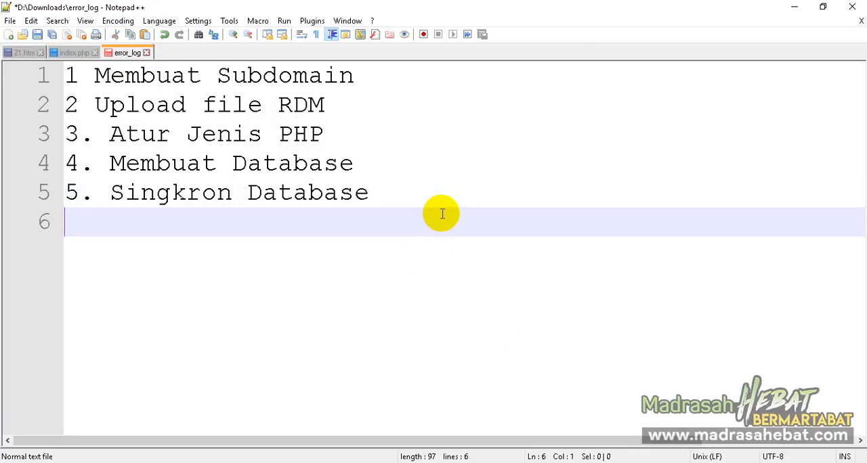
pyautogui.moveTo(441, 197); pyautogui.dragTo(62, 113)
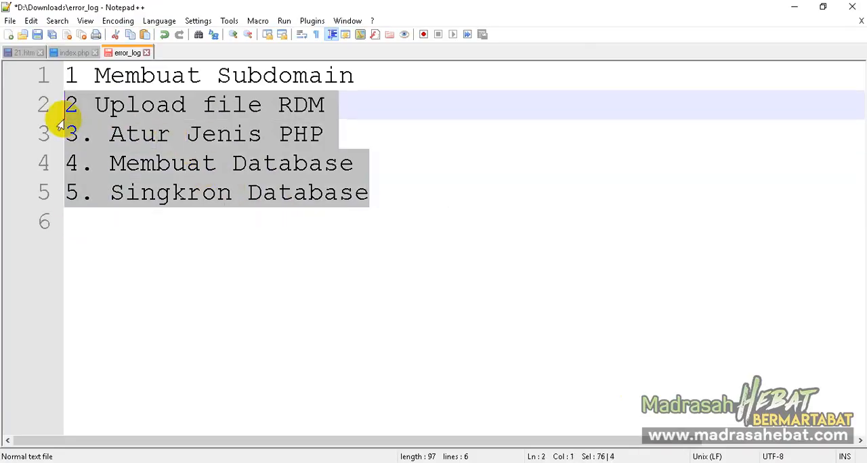
pyautogui.click(393, 197)
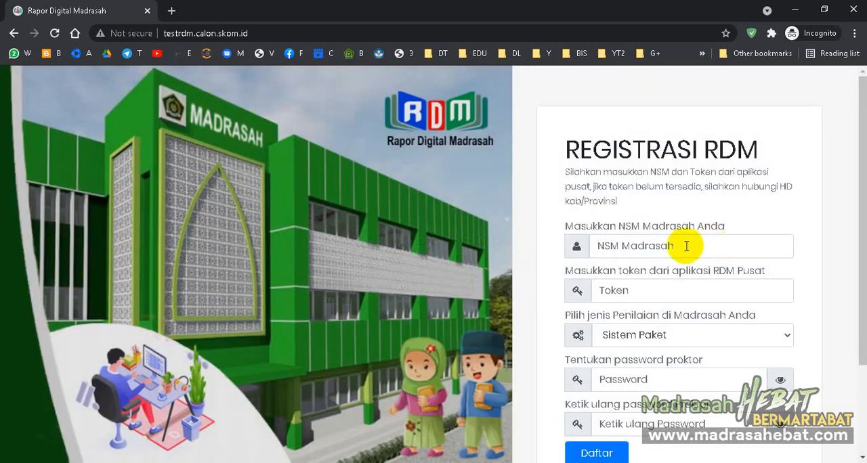
# - Return to the RDM page and examine the registration form's NSM, token, assessment type and proctor password fields
pyautogui.click(679, 245)
pyautogui.scroll(-1, 768, 212)
pyautogui.scroll(-1, 769, 212)
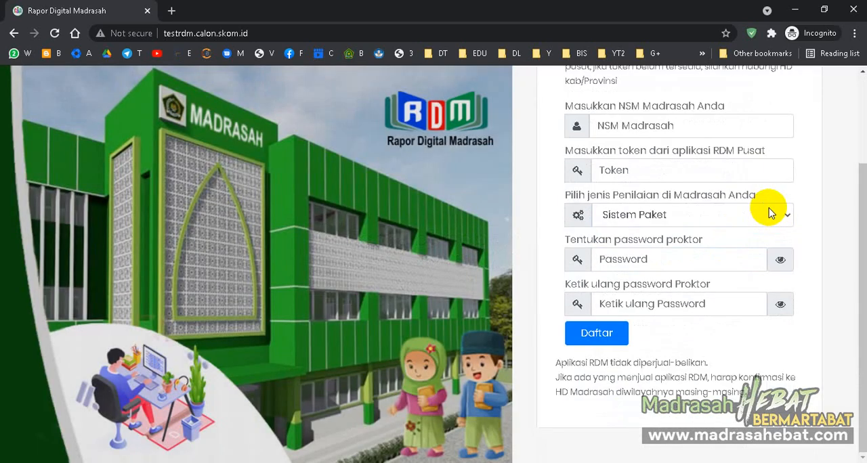